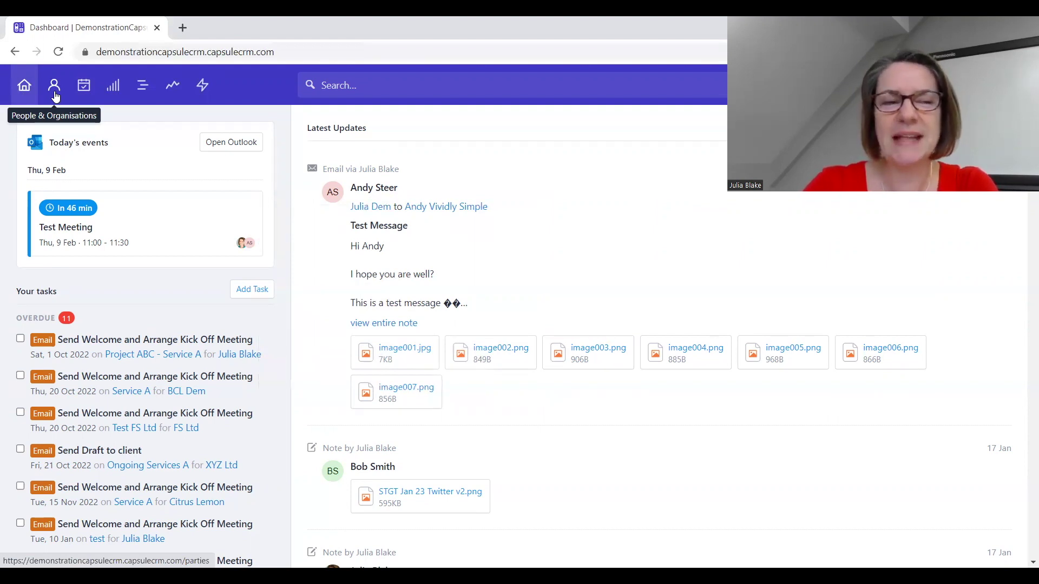
Open the People & Organisations list and view its tag, name and additional filter options
left_click(54, 87)
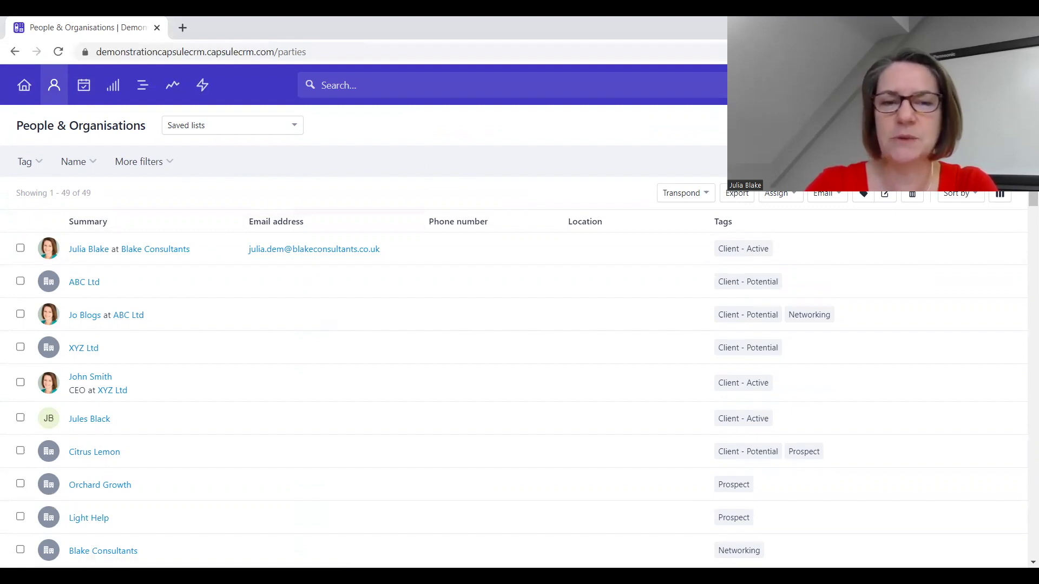
left_click(39, 166)
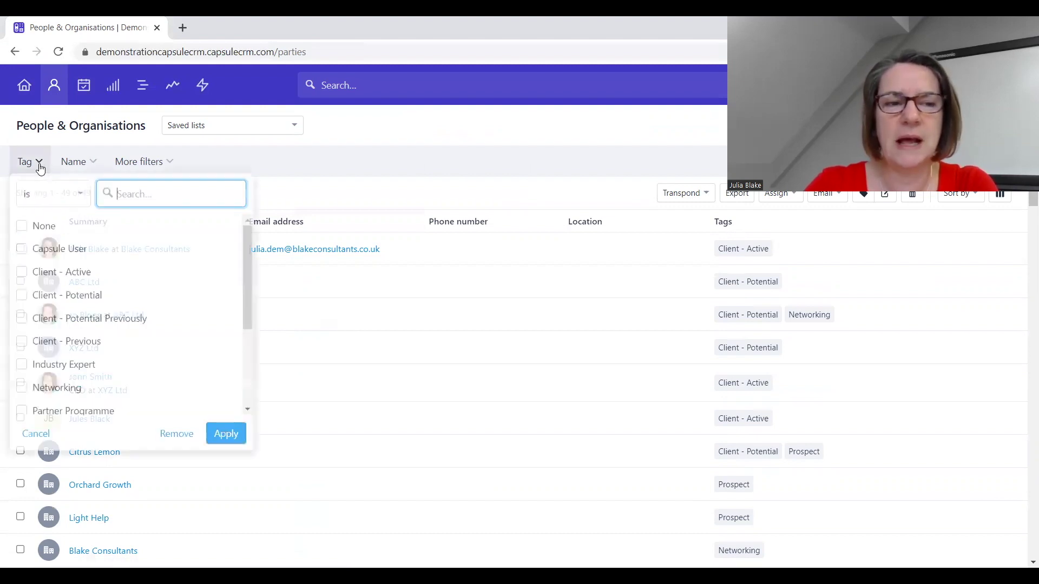
left_click(93, 163)
left_click(152, 164)
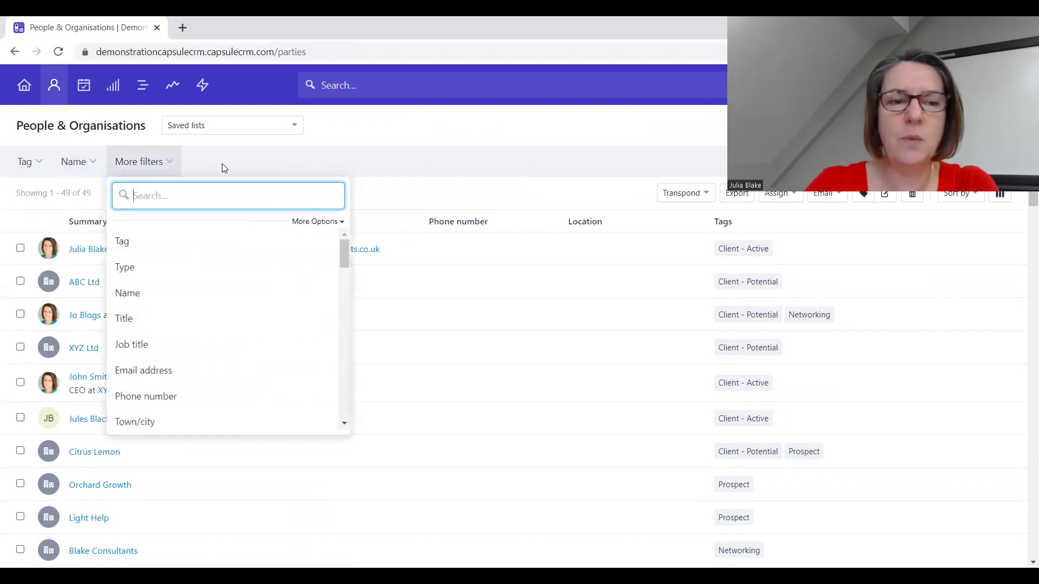
Look through the contact filters down to the custom fields, view the Industry filter's choices and remove that filter
scroll(277, 300, "down", 4)
scroll(279, 299, "down", 8)
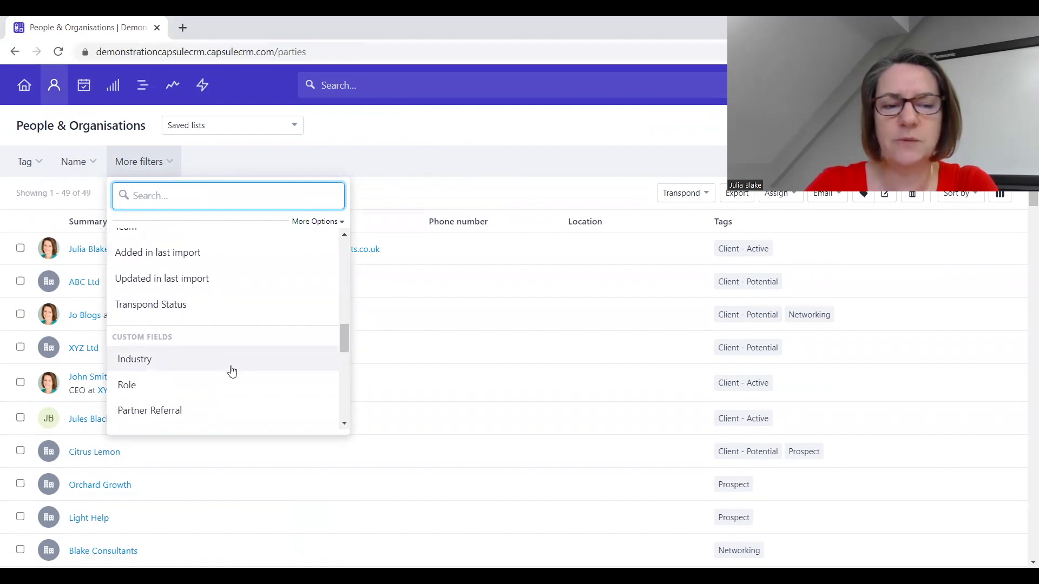
scroll(231, 368, "down", 3)
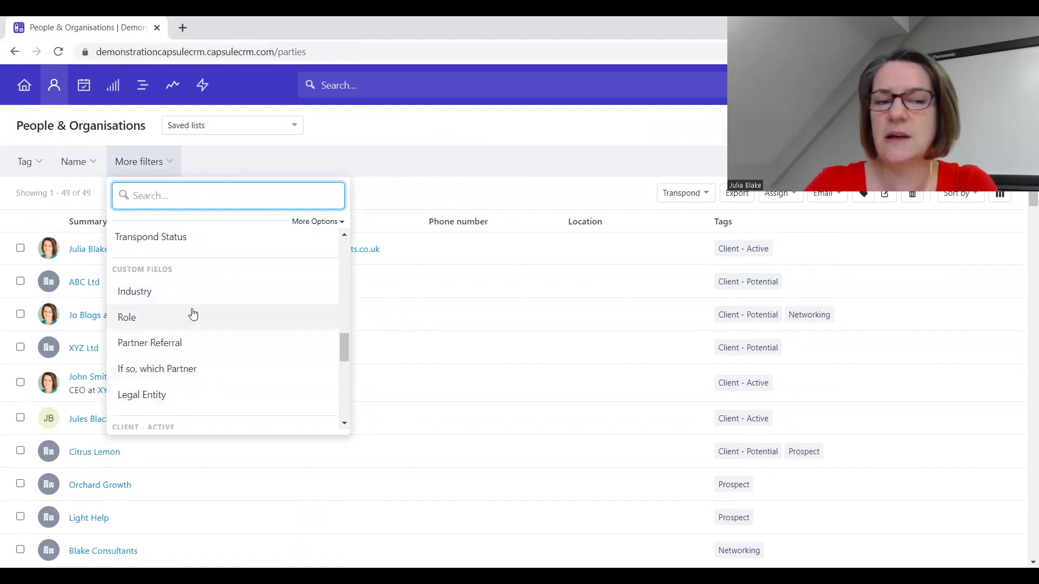
left_click(153, 303)
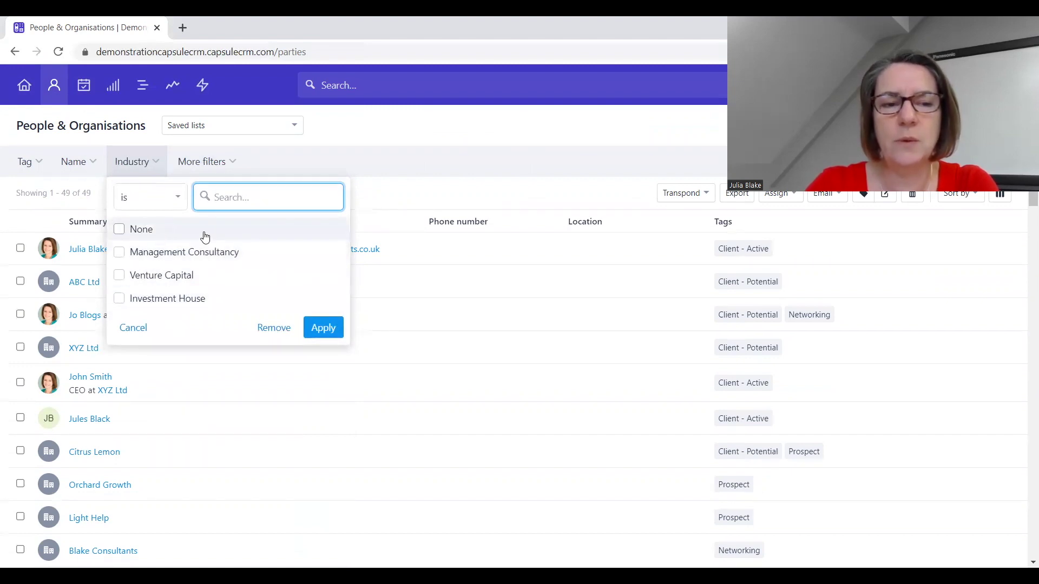
left_click(273, 329)
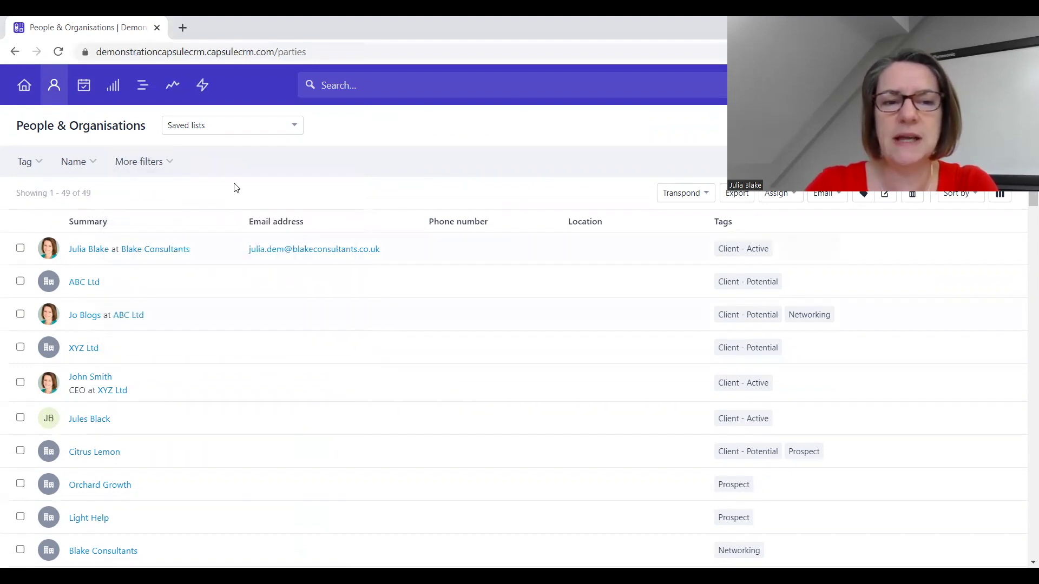
Review the additional filters and the saved lists available for People & Organisations
left_click(169, 162)
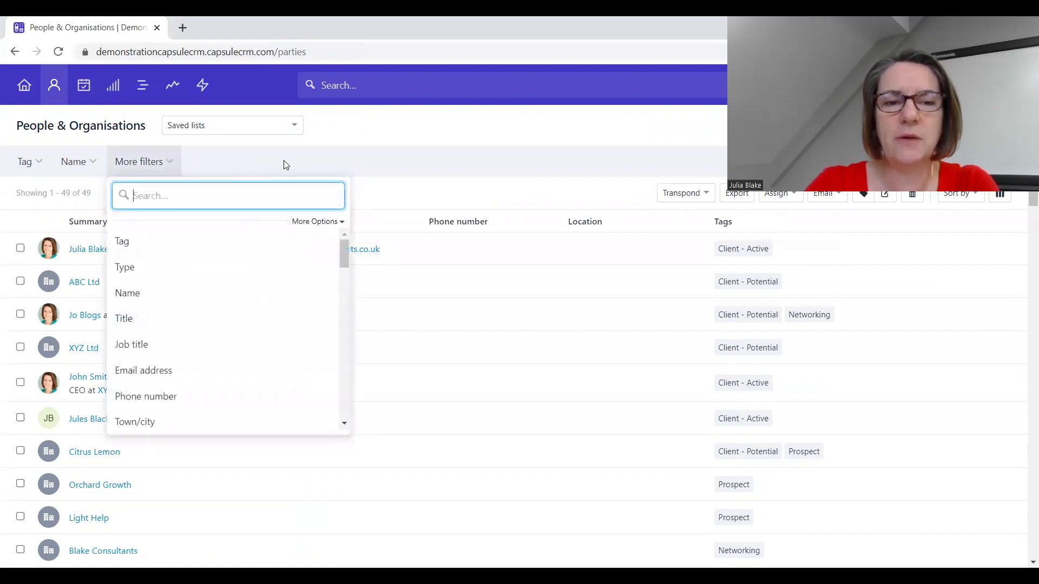
left_click(448, 158)
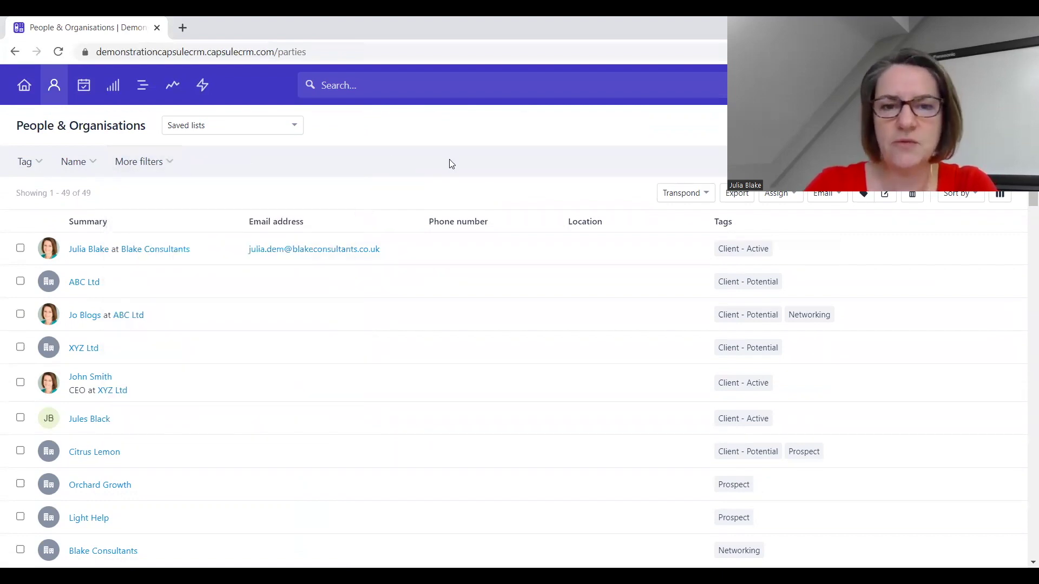
left_click(294, 127)
left_click(492, 172)
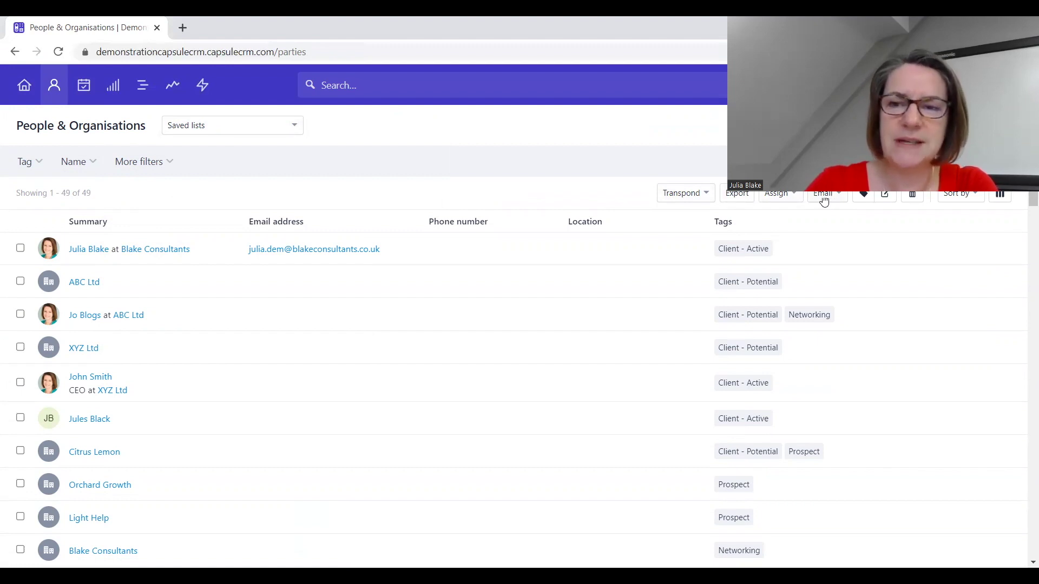
Review the contact list's bulk email, sorting and column display options
left_click(838, 202)
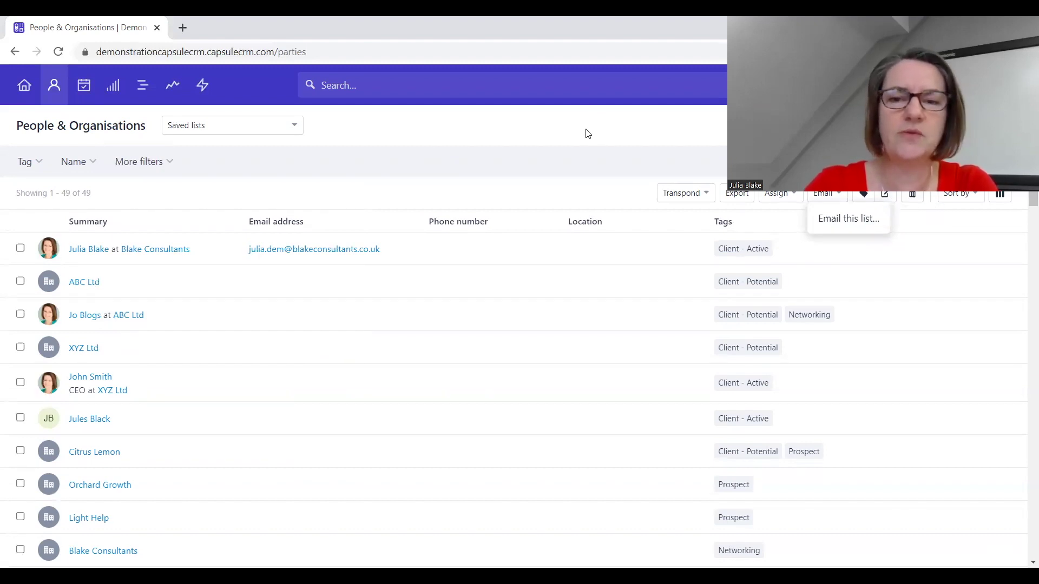
left_click(956, 196)
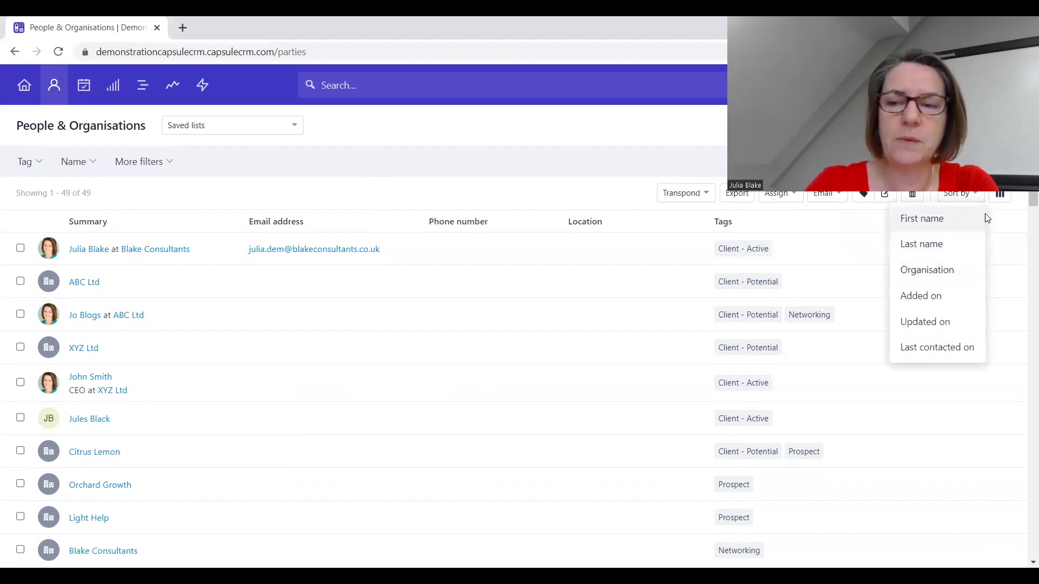
left_click(999, 195)
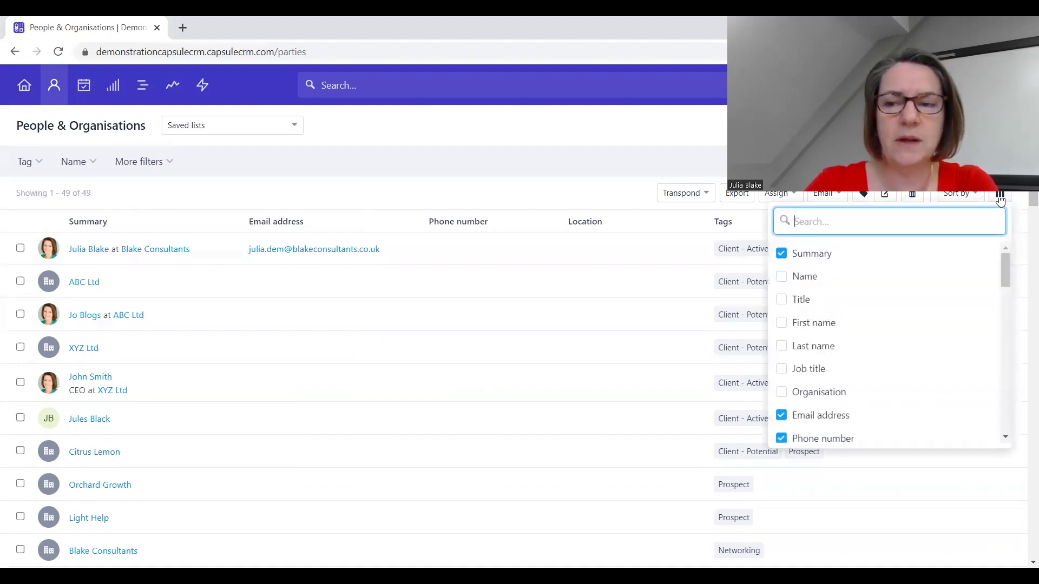
left_click(407, 123)
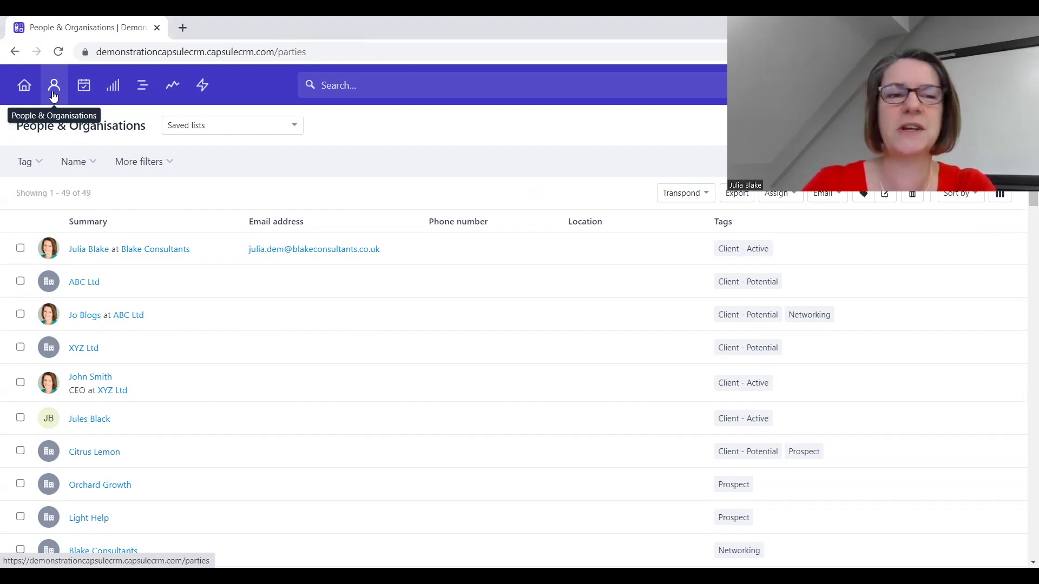
Show the tasks in calendar view and reschedule the 8 February "Send Welcome and Arrange Kick Off Meeting" task to 9 February
left_click(89, 90)
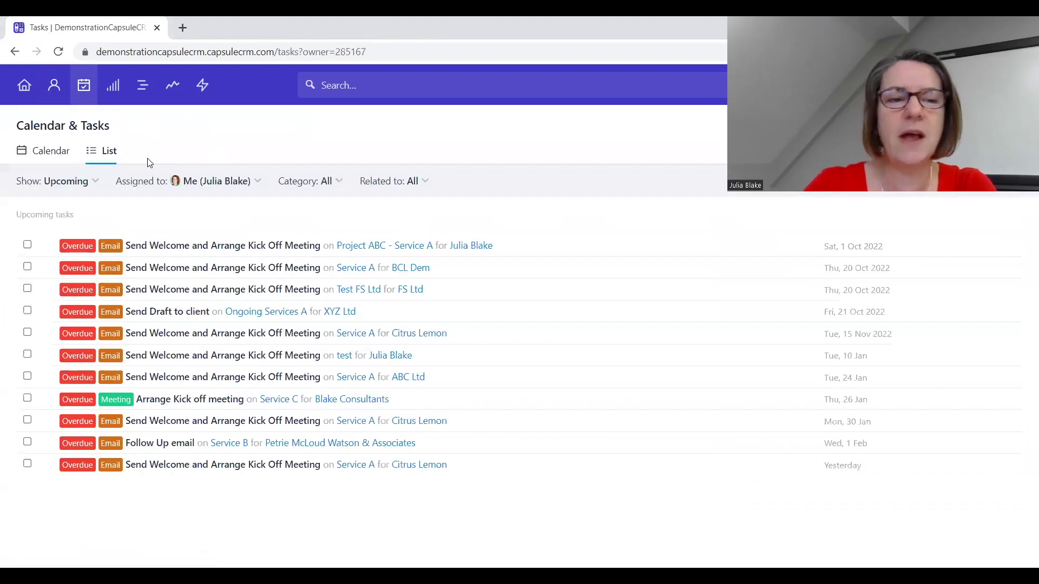
left_click(55, 153)
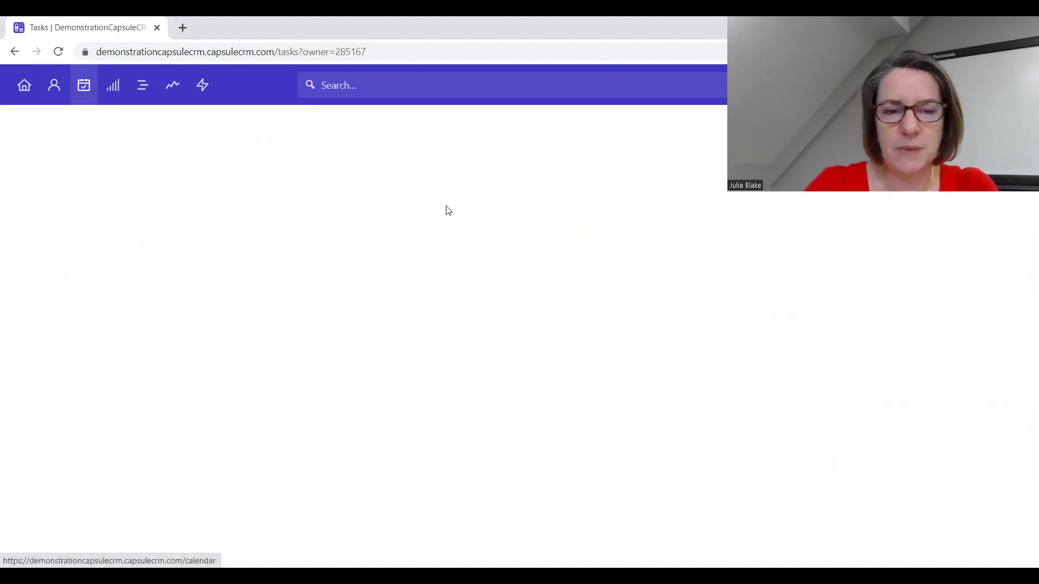
left_click_drag(278, 342, 394, 348)
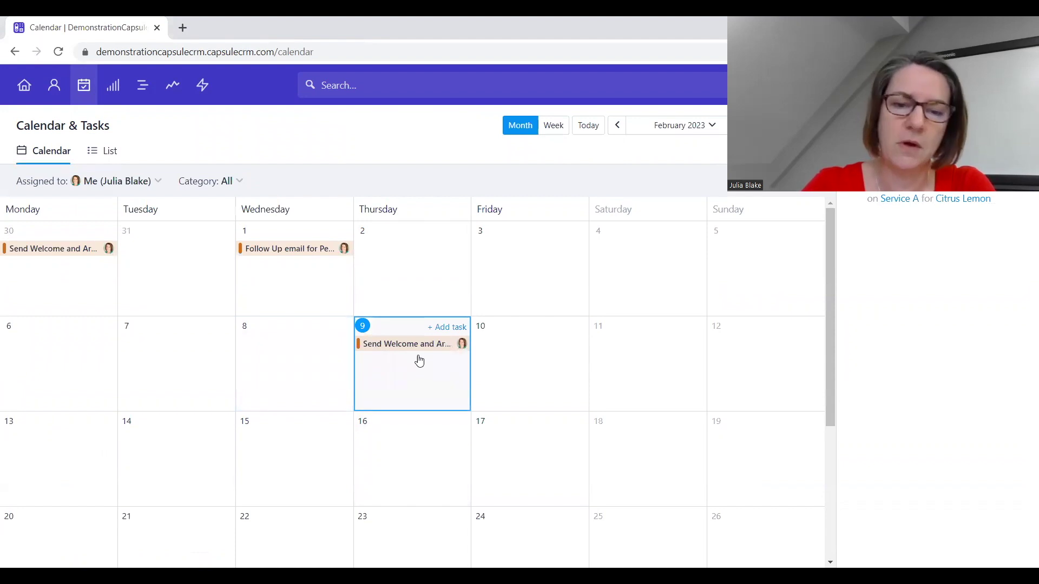
Examine the full list of task categories available for filtering the calendar, leaving the filter unapplied
left_click(239, 180)
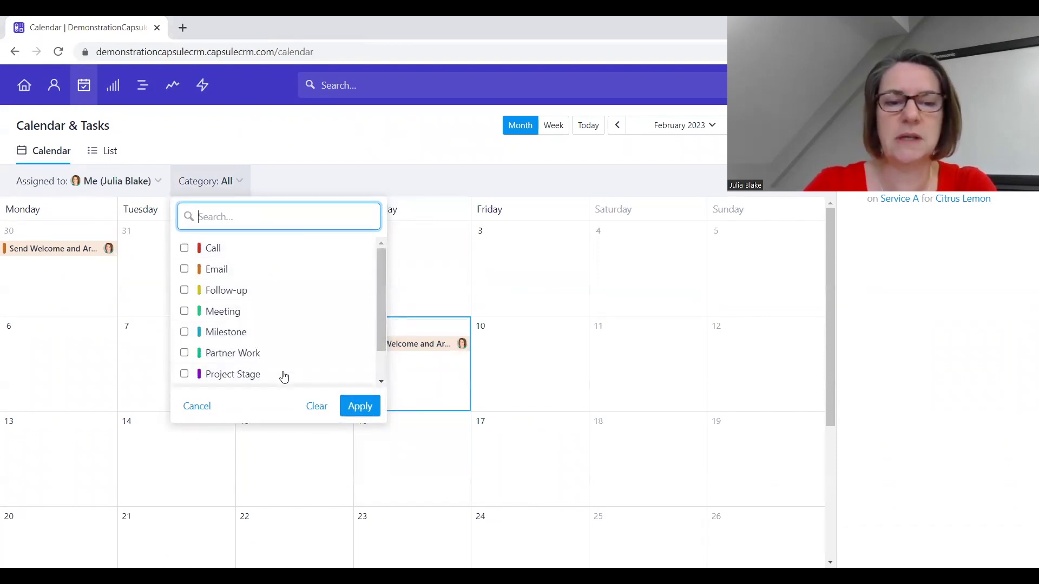
left_click_drag(381, 289, 345, 349)
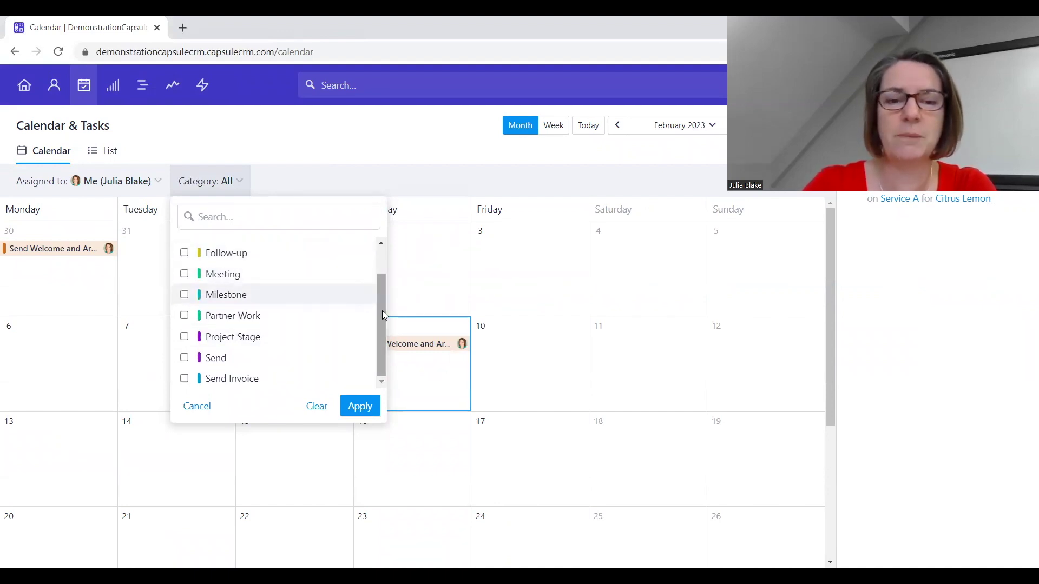
left_click_drag(382, 280, 381, 266)
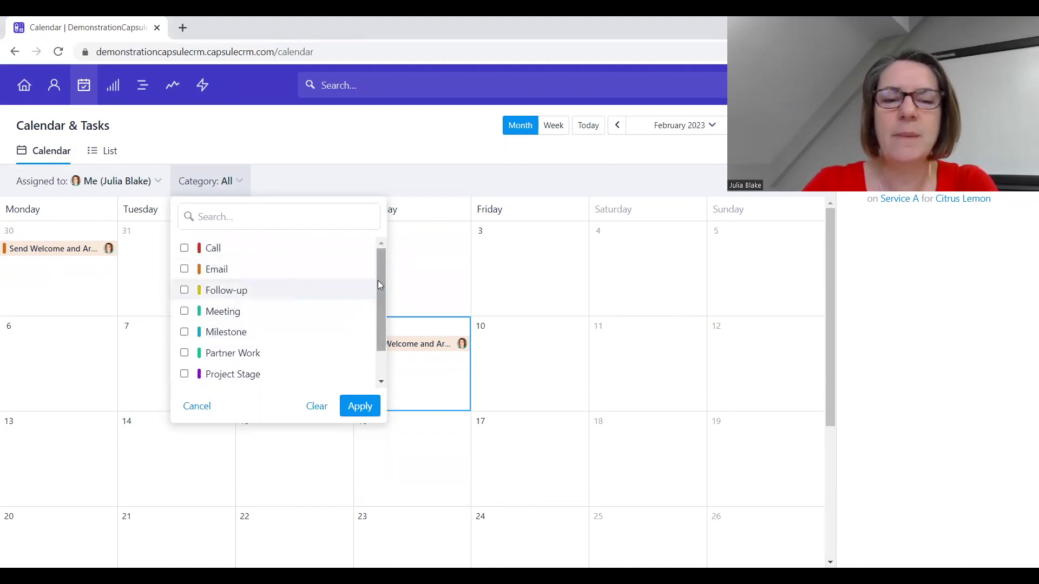
left_click_drag(379, 285, 380, 307)
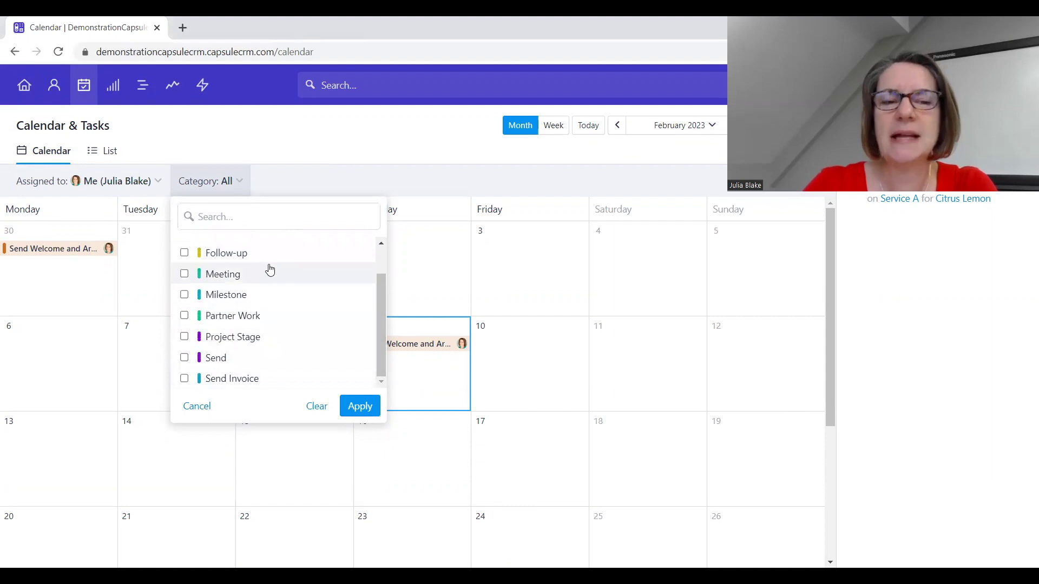
left_click(312, 137)
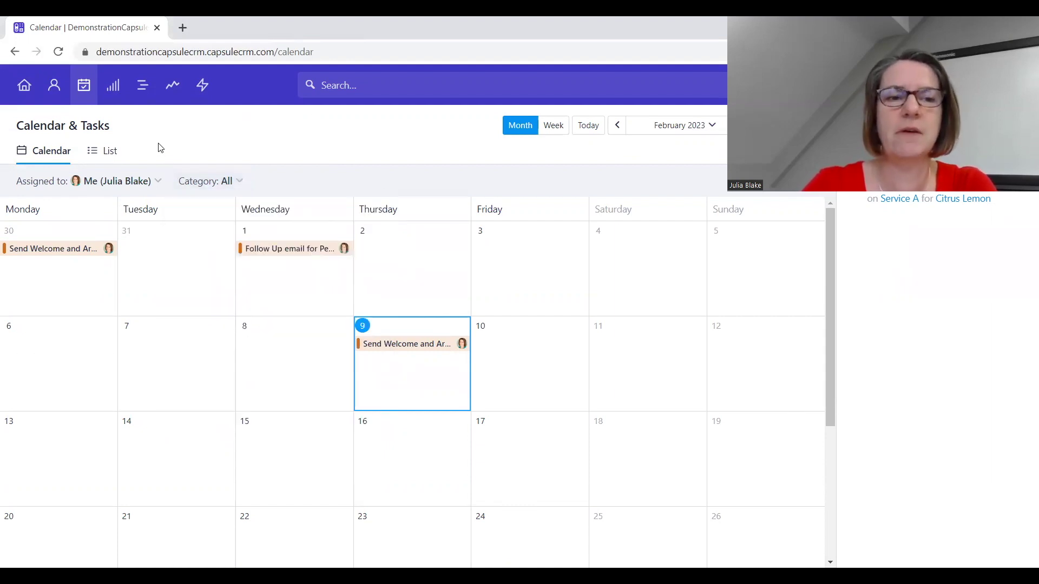
Show the Sales Pipeline as a board and look at its stages, starting with Initial Enquiry
left_click(117, 95)
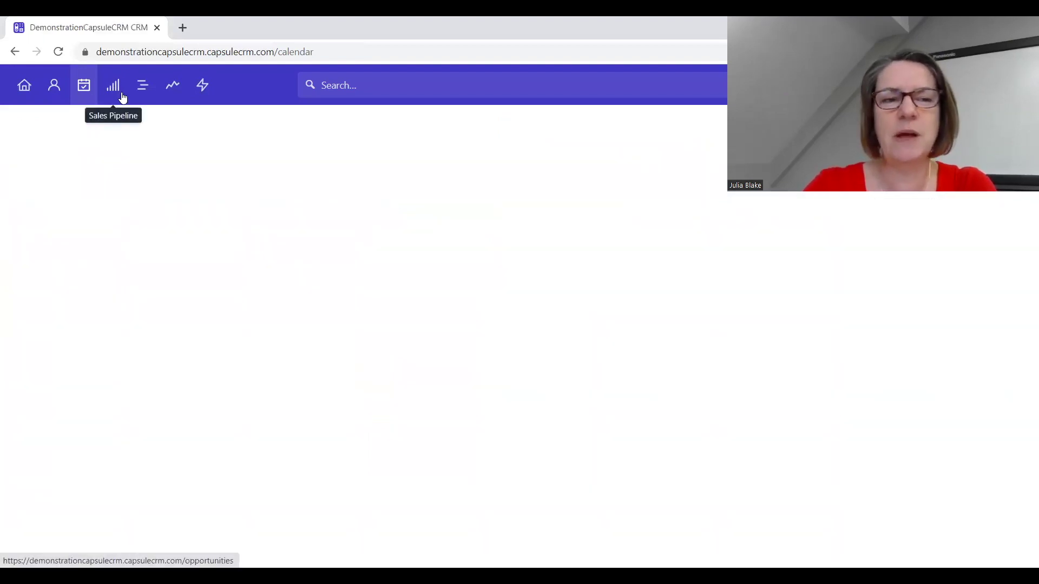
left_click(46, 154)
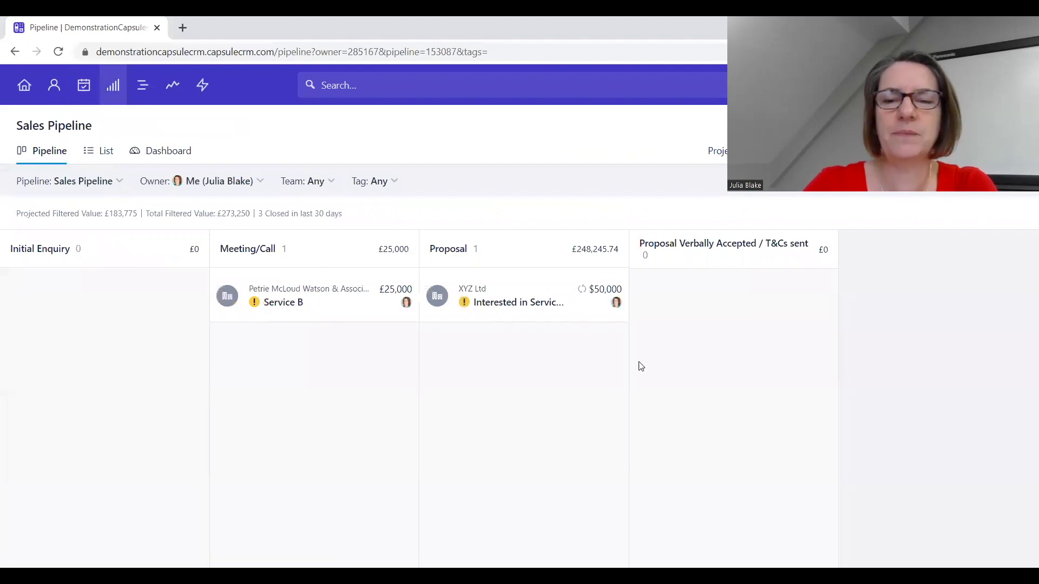
left_click_drag(71, 250, 34, 263)
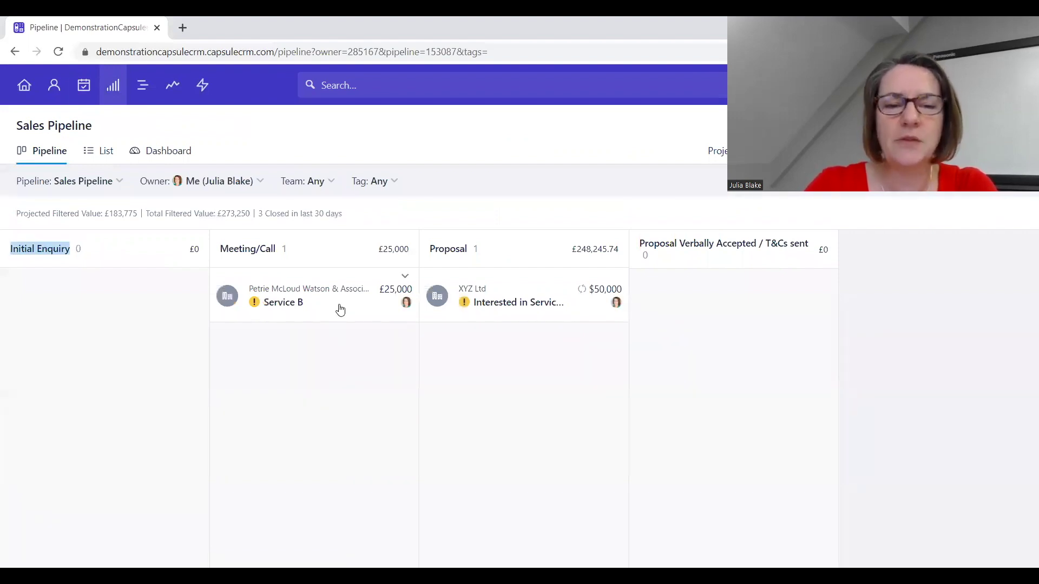
Move the Petrie McLoud Watson & Associates Service B opportunity to the Proposal stage and check the projected pipeline value
left_click_drag(339, 310, 525, 369)
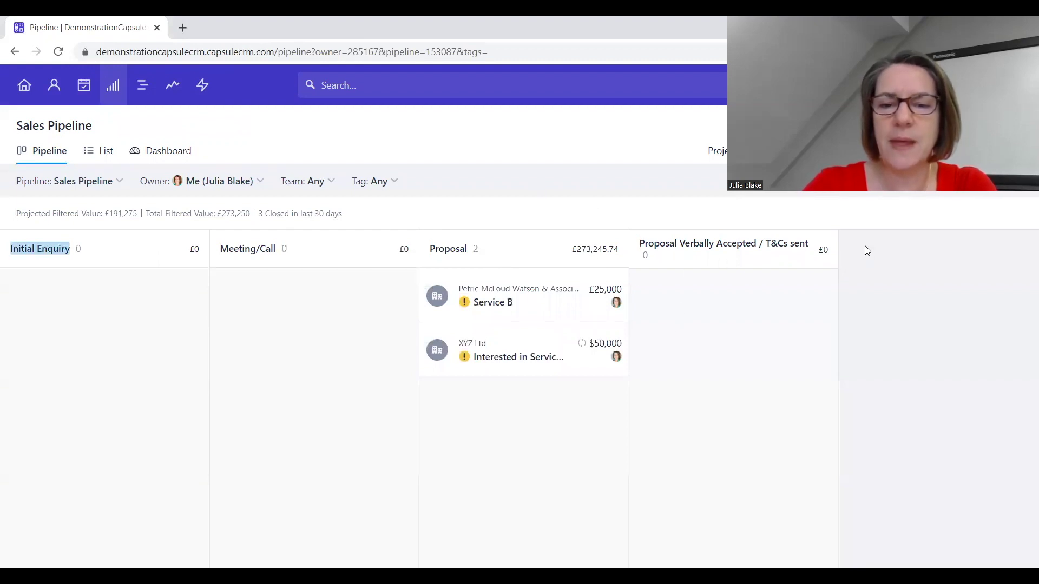
left_click_drag(559, 310, 533, 312)
double_click(717, 150)
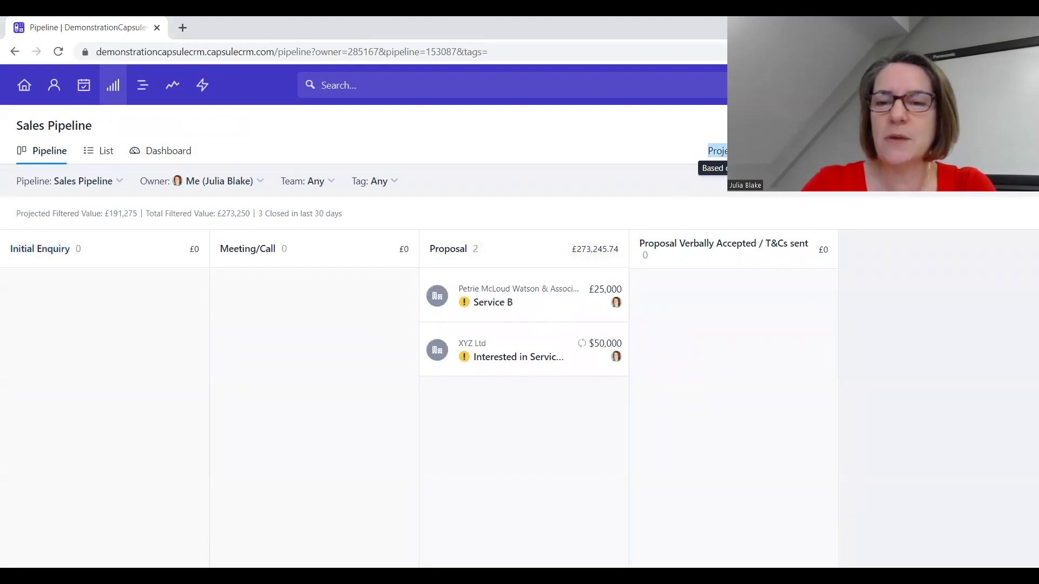
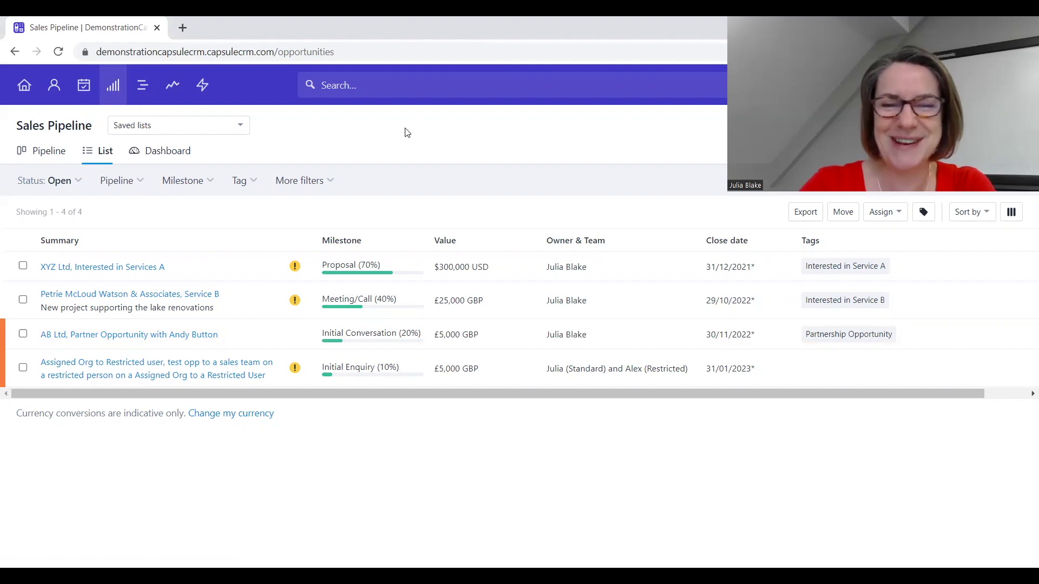
Examine the additional filters for the opportunities list, including the Source of Opportunity custom field
left_click(309, 189)
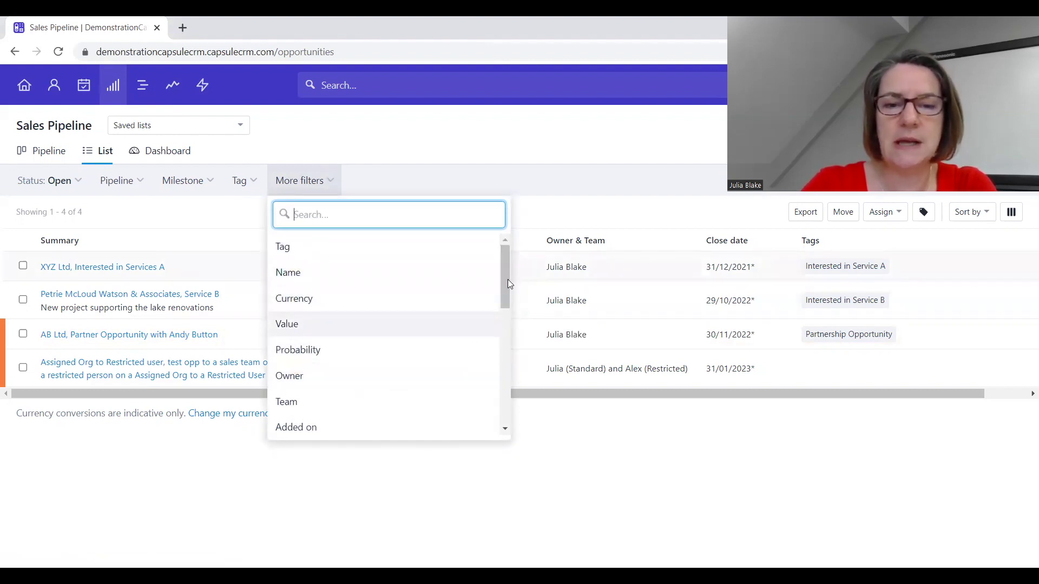
left_click(505, 302)
left_click_drag(505, 302, 487, 398)
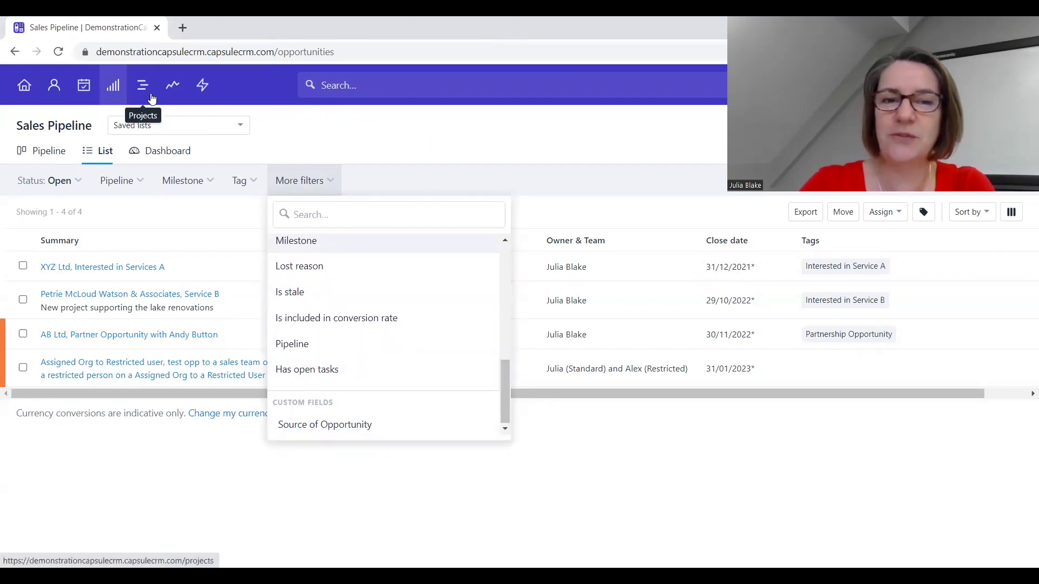
left_click(448, 136)
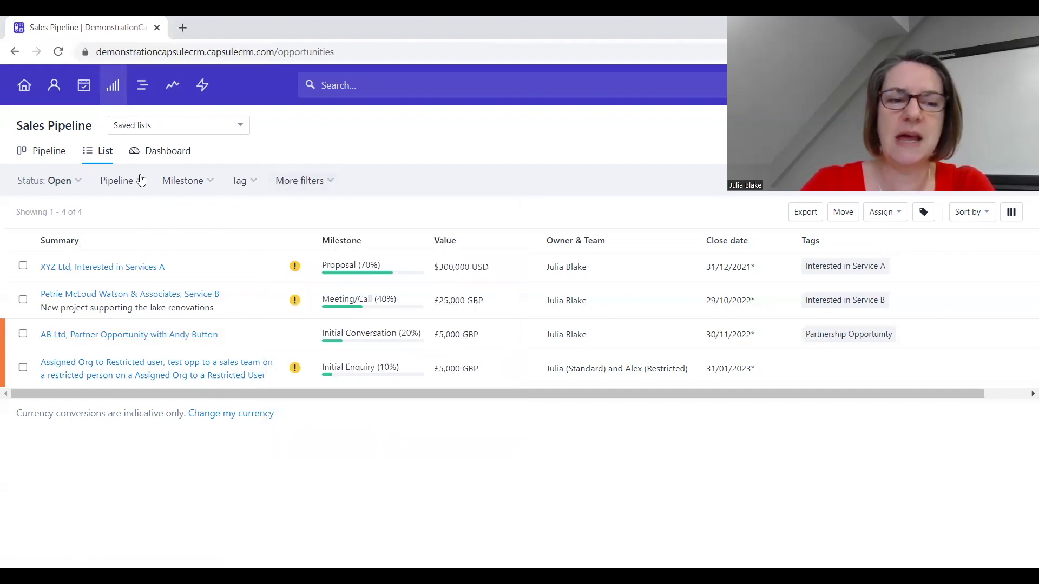
Extend the Pipeline Forecast range on the sales pipeline dashboard to about April 2024 and highlight the Pipeline by Milestone heading
left_click(166, 157)
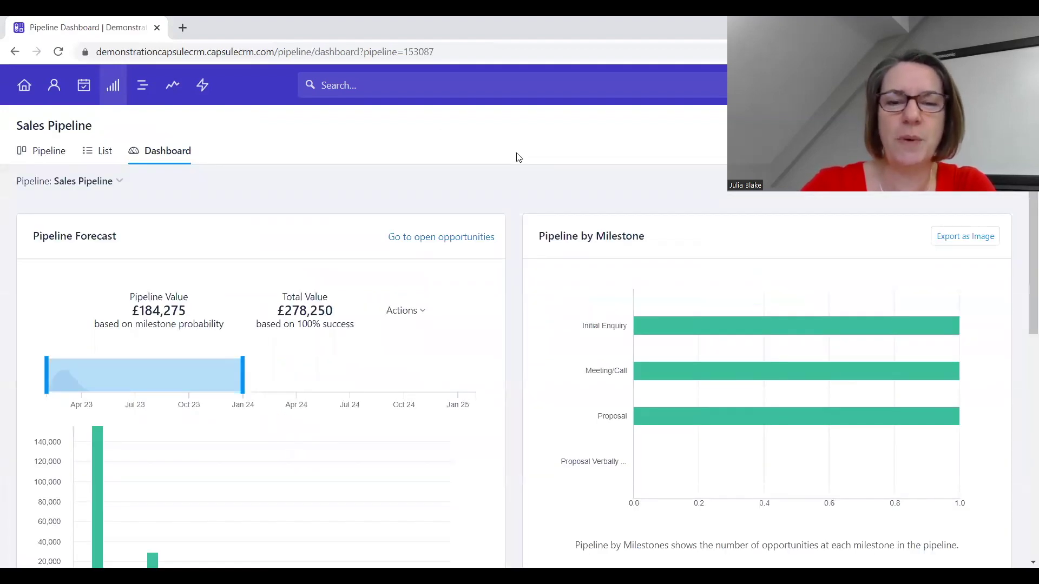
scroll(518, 157, "down", 1)
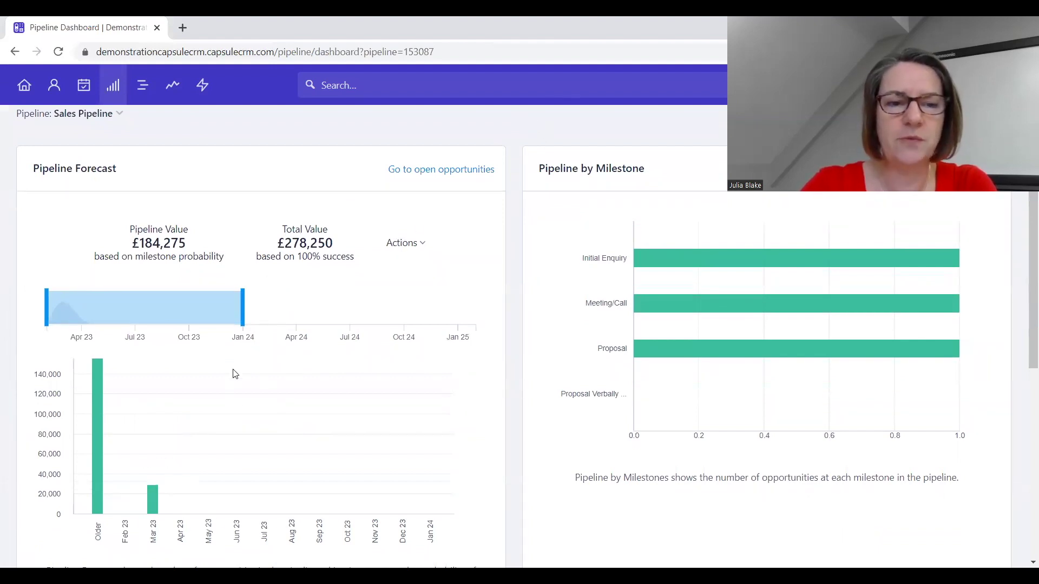
left_click_drag(243, 316, 310, 308)
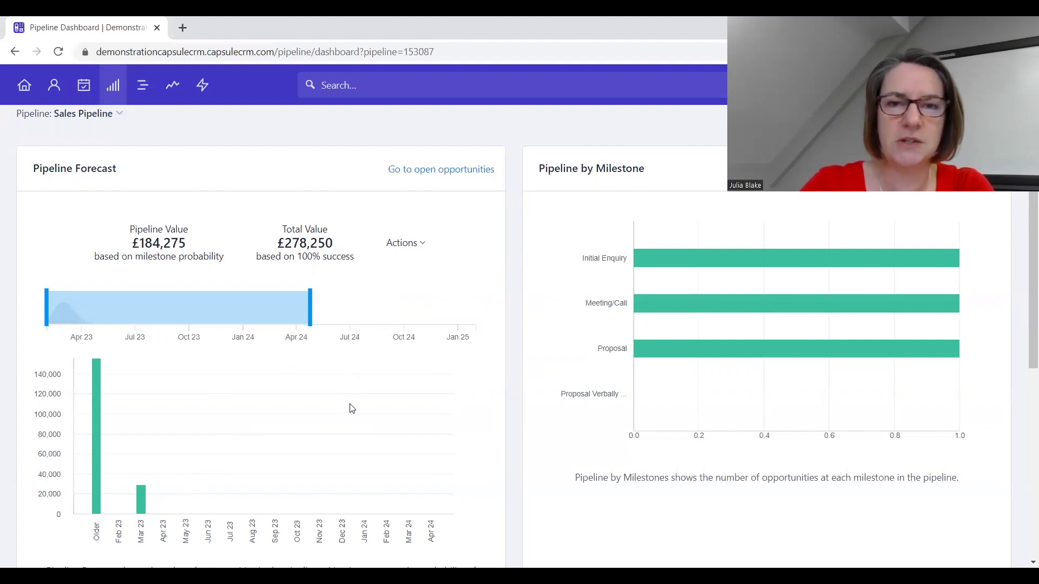
left_click_drag(538, 169, 726, 177)
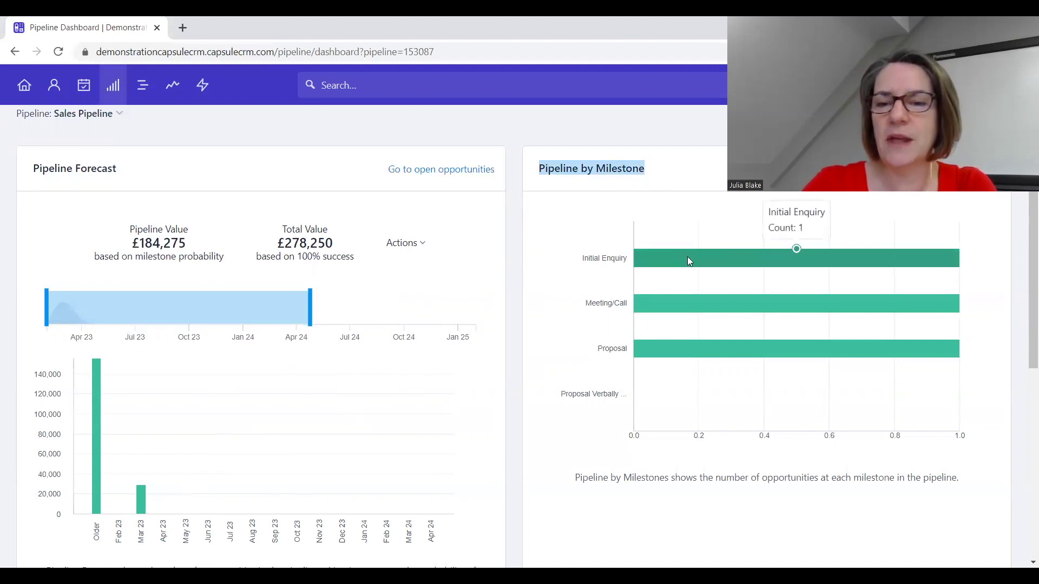
Examine the Pipeline by Milestone, Pipeline by Tag and Conversion Rate sections of the sales pipeline dashboard, highlighting the Pipeline by Tag heading
mouse_move(720, 312)
mouse_move(805, 264)
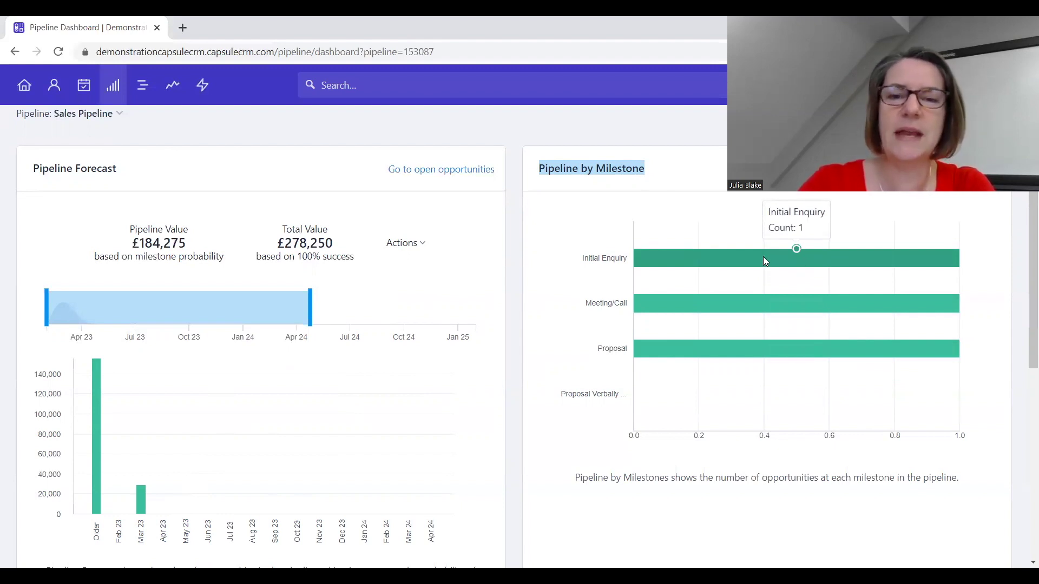
scroll(649, 425, "down", 3)
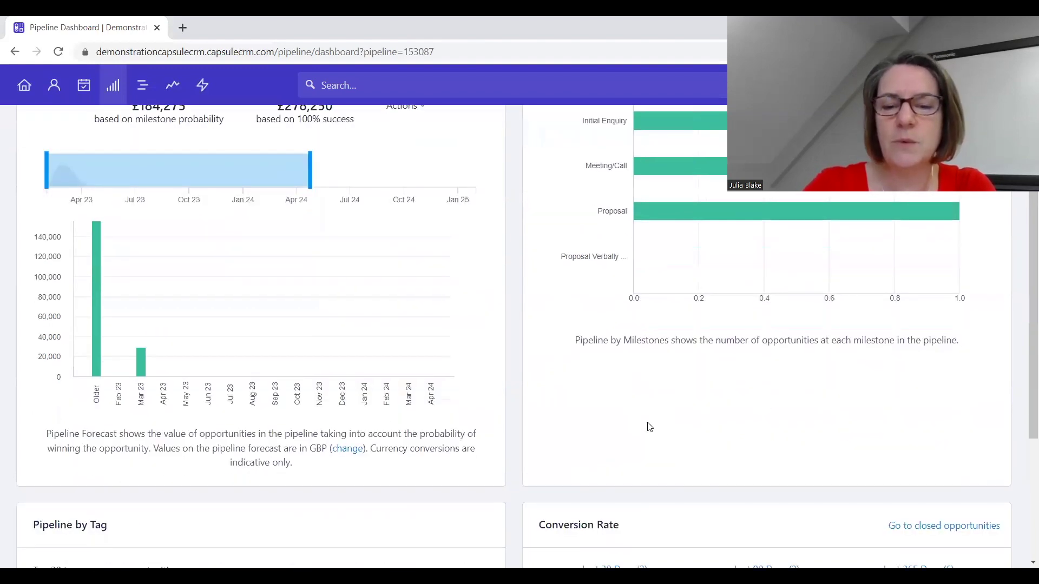
scroll(649, 427, "down", 5)
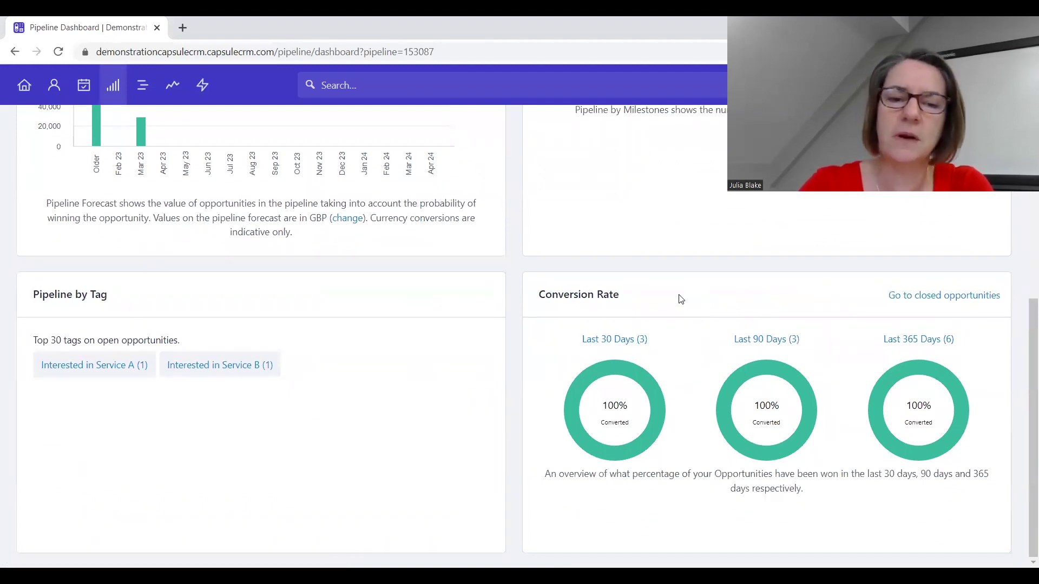
left_click_drag(111, 299, 2, 301)
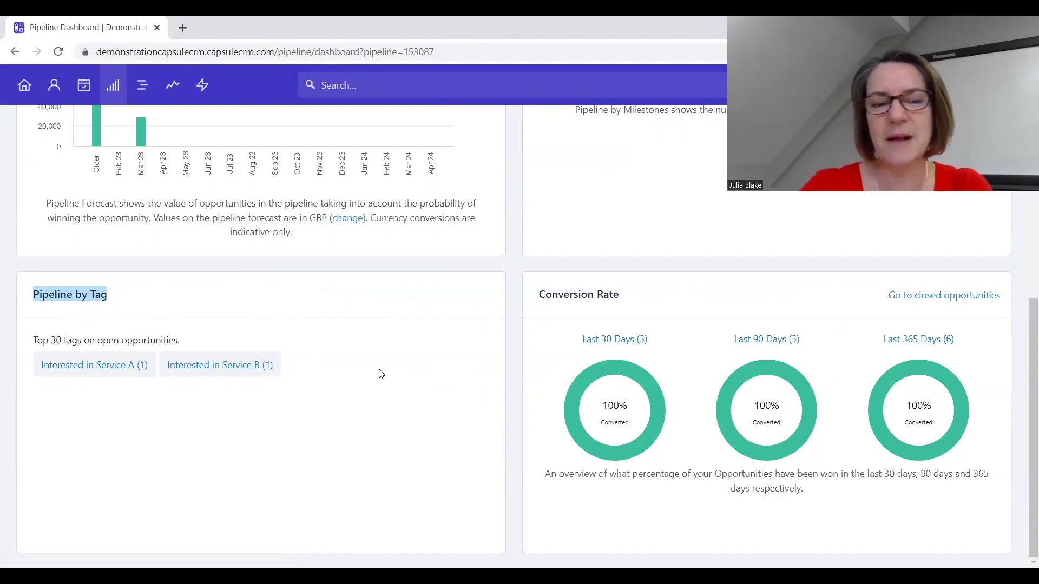
scroll(429, 391, "up", 8)
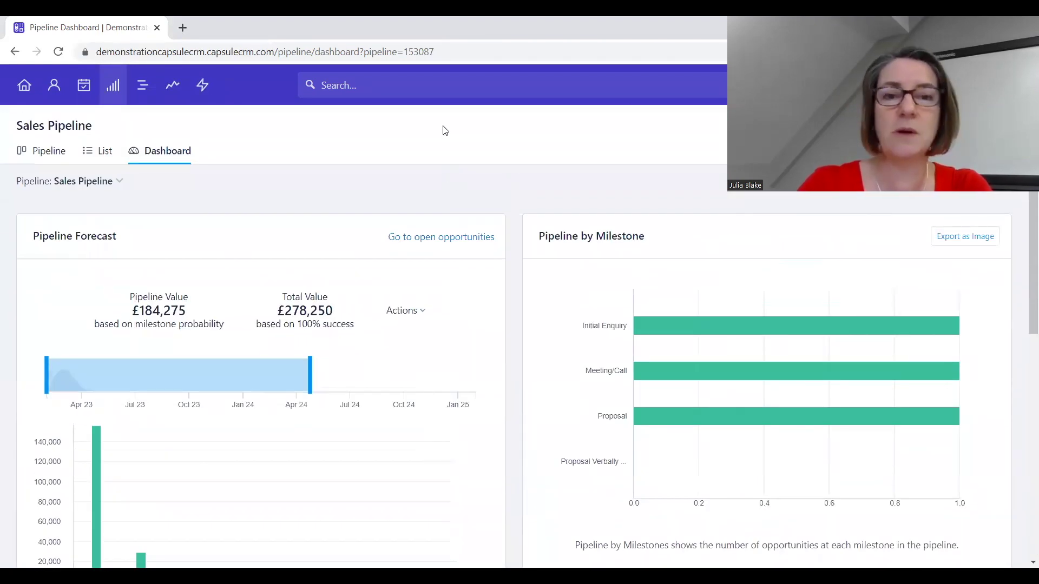
Show the projects as a board and look through the Delivery of Service A, B & C stages, highlighting Kick Off Meeting
left_click(144, 97)
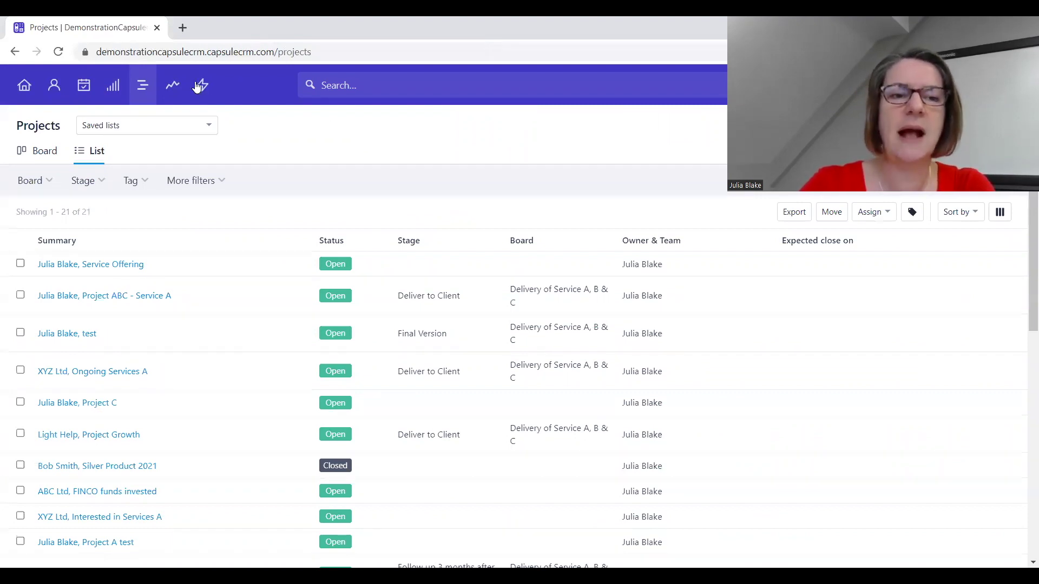
left_click(41, 157)
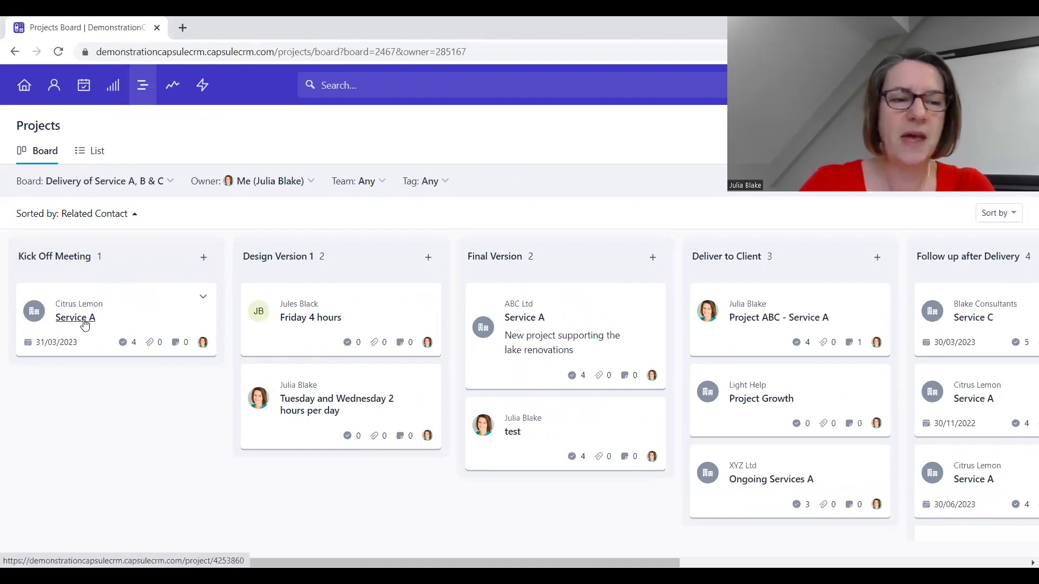
left_click_drag(162, 308, 942, 324)
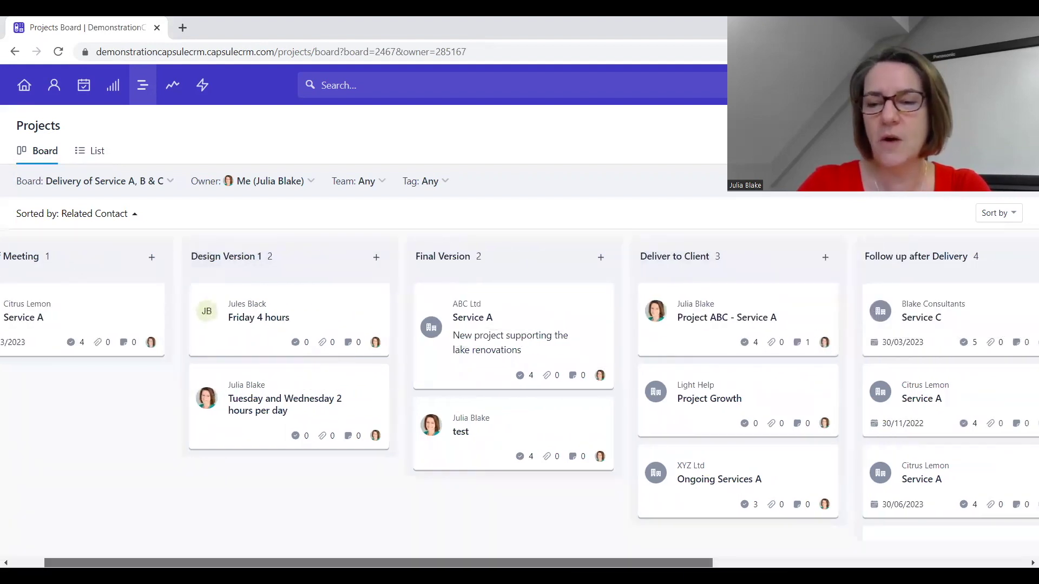
scroll(911, 540, "right", 8)
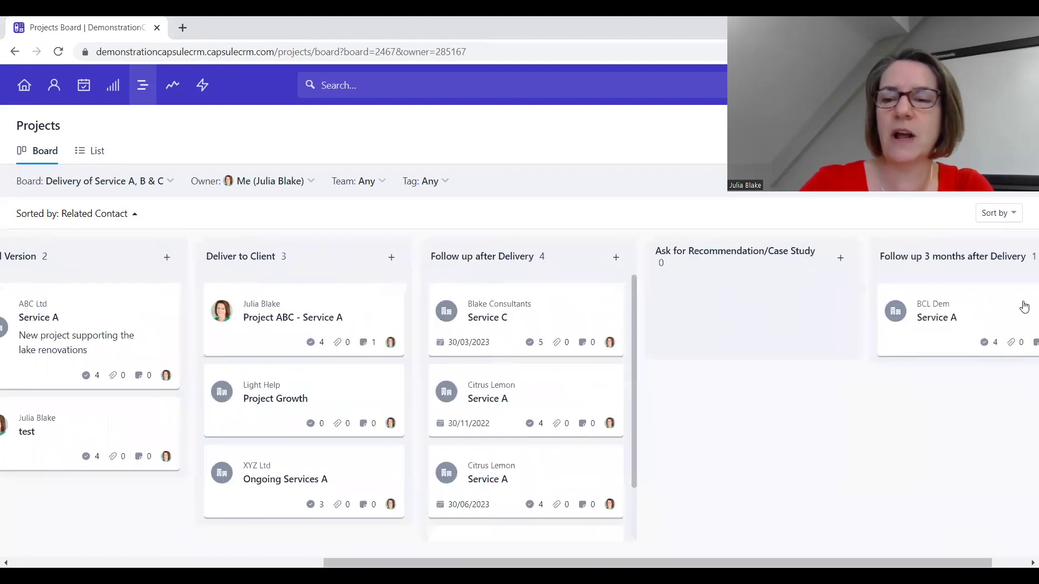
scroll(649, 562, "left", 5)
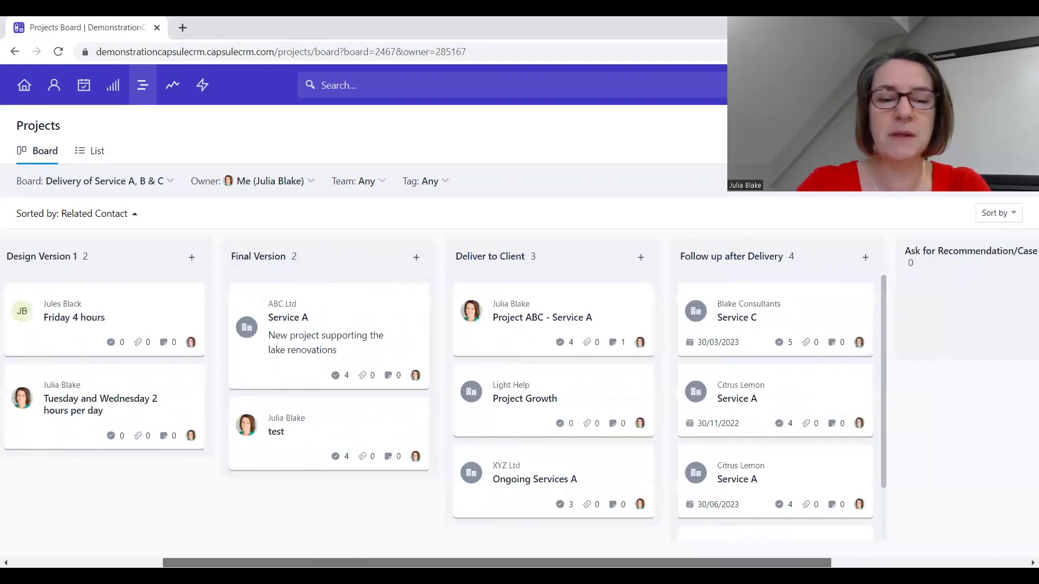
scroll(122, 428, "left", 5)
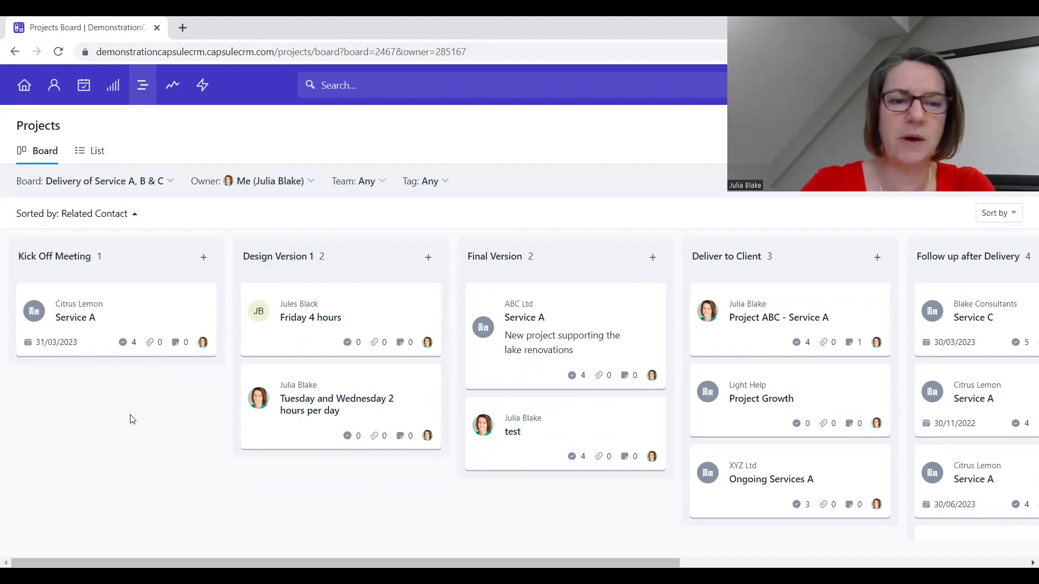
left_click_drag(99, 255, 23, 256)
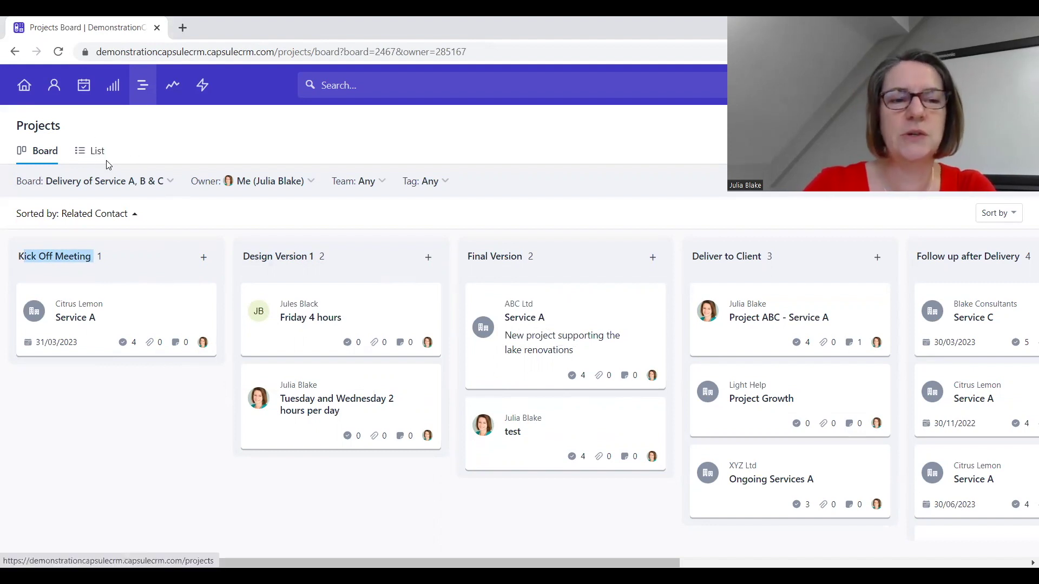
Filter the projects board by the Delivery of Service A tag and deselect that tag again in the filter options
left_click(427, 180)
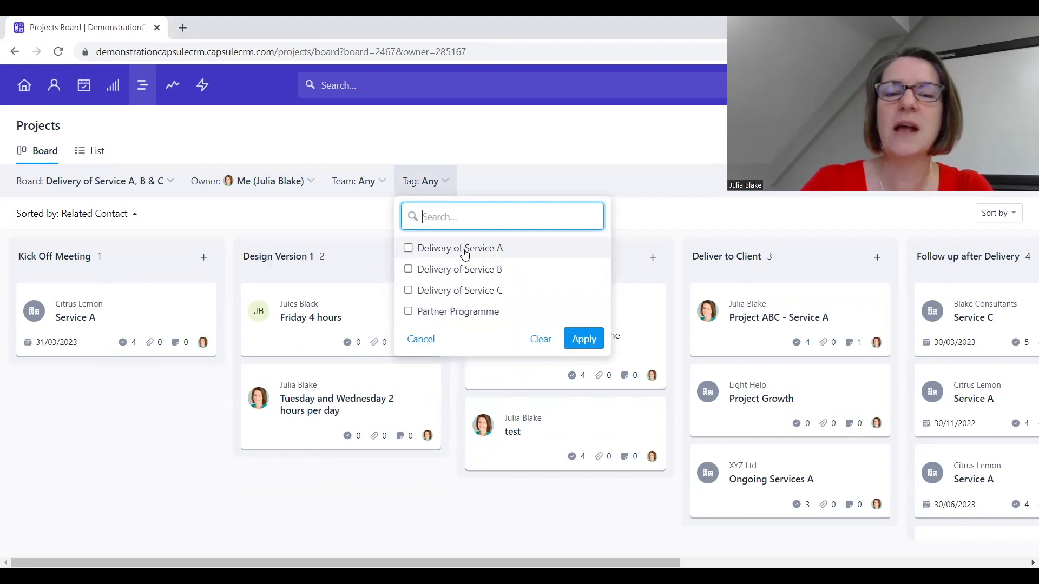
left_click(438, 250)
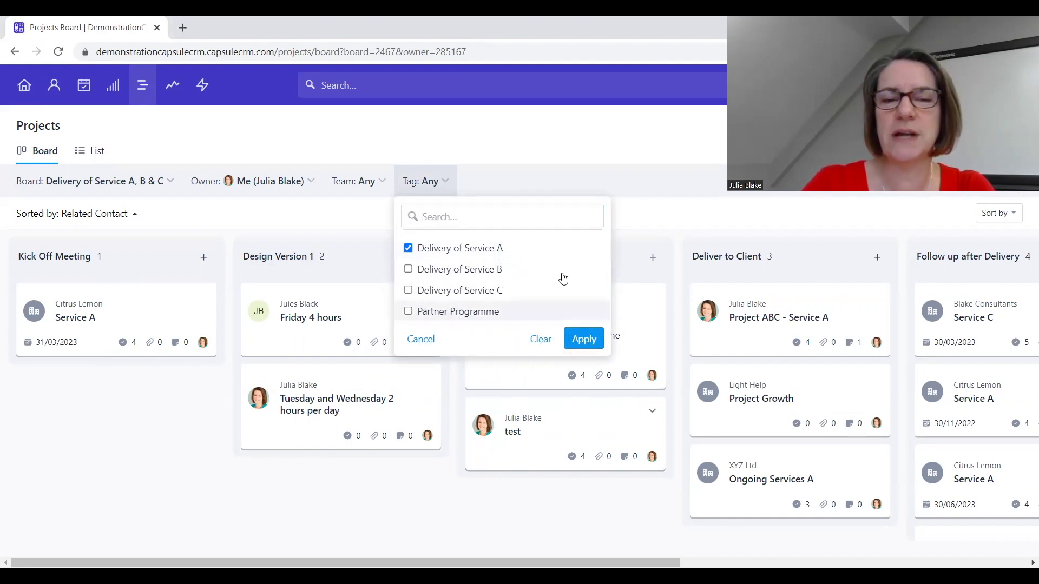
left_click(581, 340)
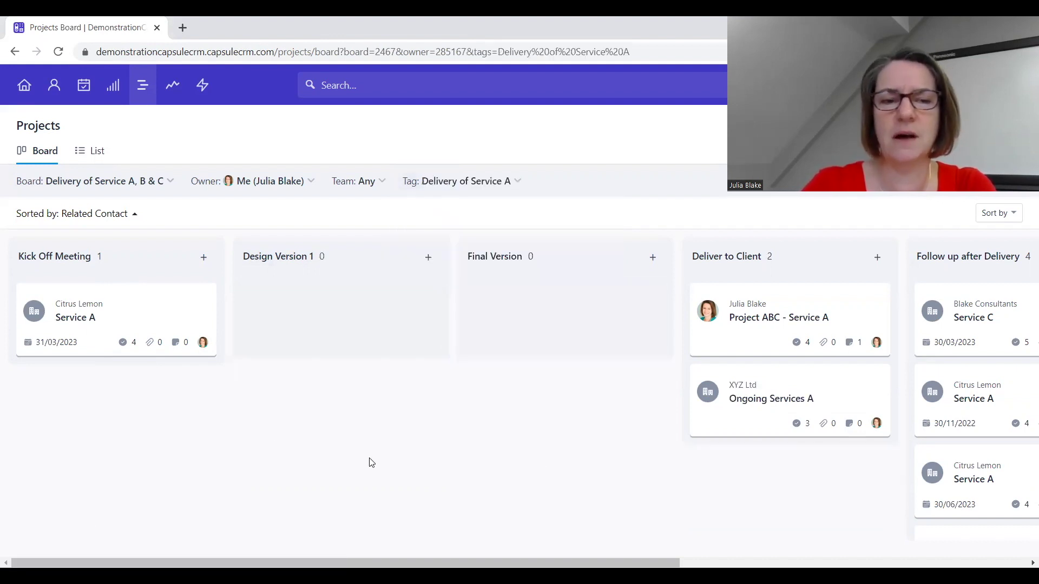
left_click(492, 184)
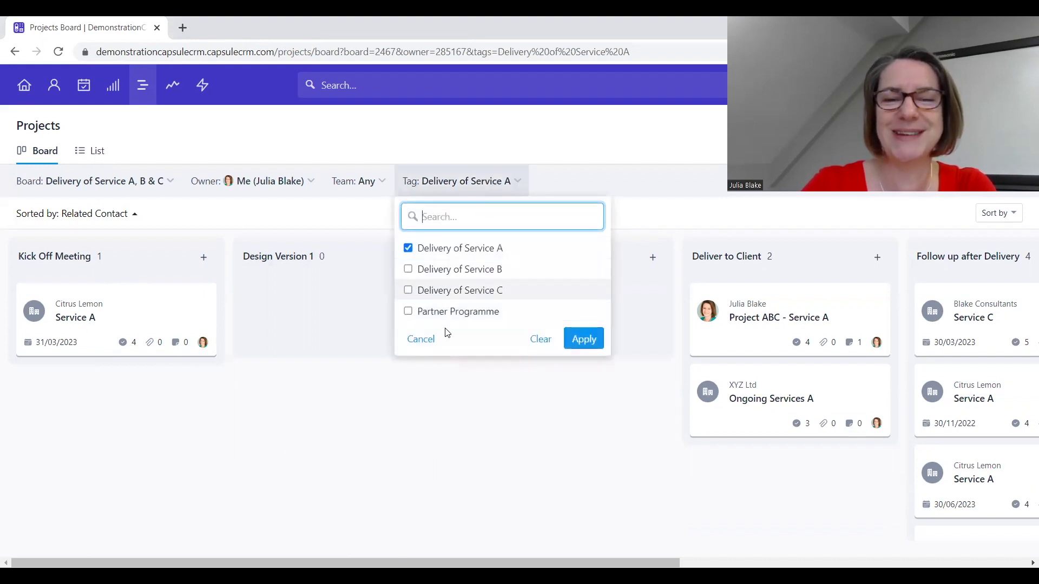
left_click(471, 258)
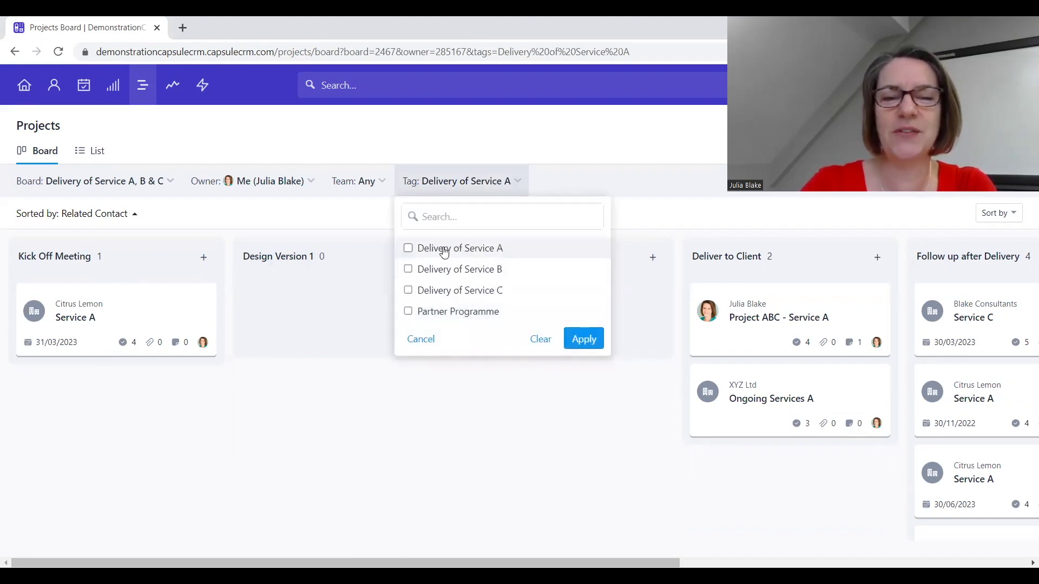
Show the projects as a list and examine its additional filters, including the Start Date custom field
left_click(98, 156)
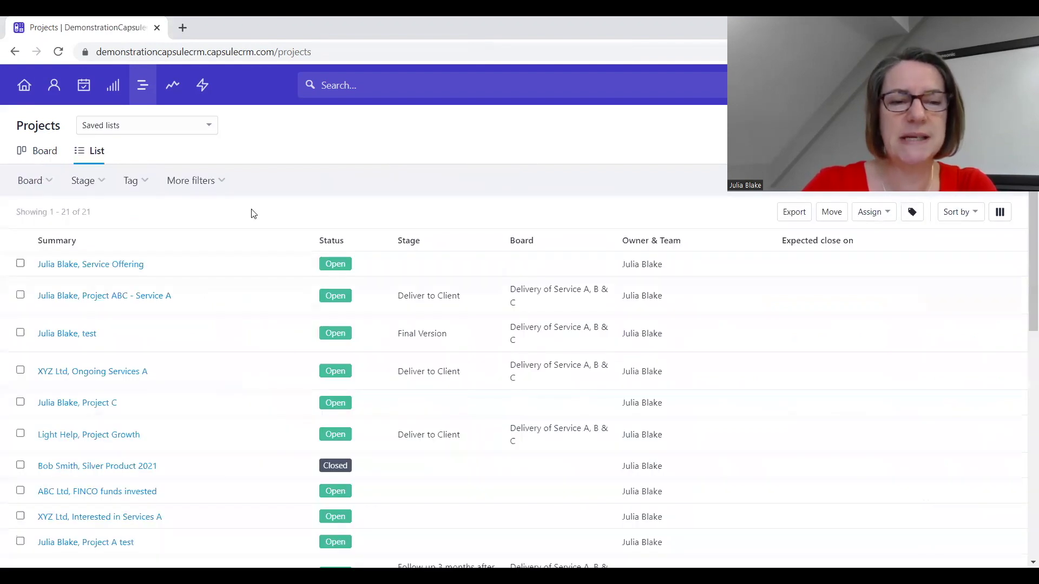
left_click(224, 185)
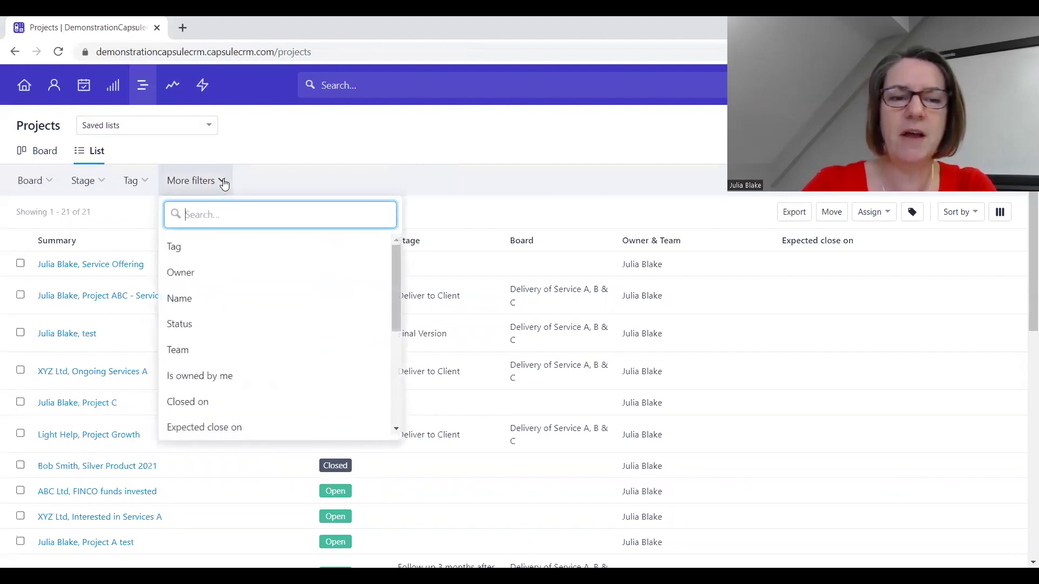
left_click_drag(400, 267, 218, 426)
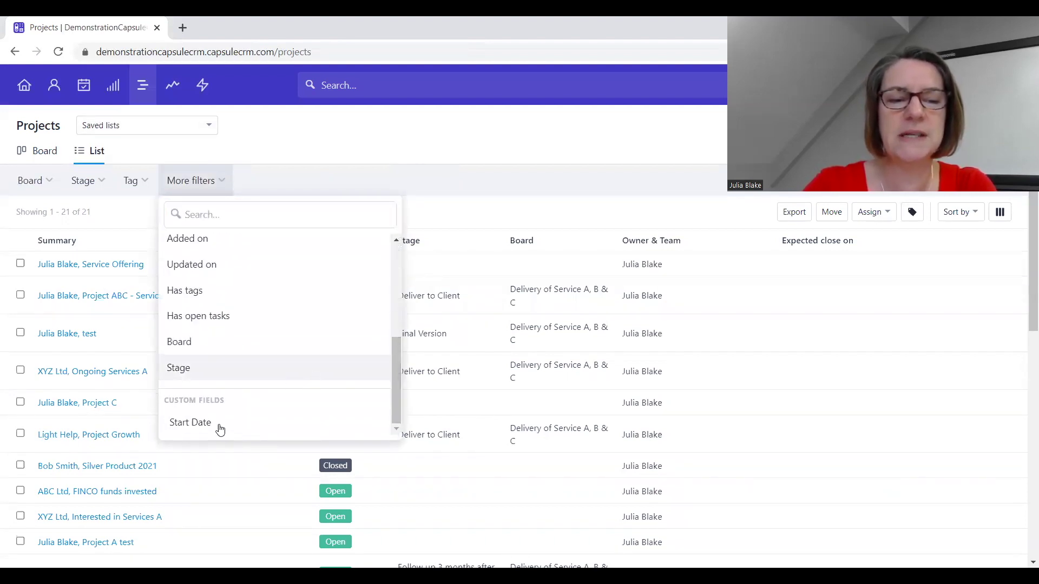
left_click_drag(399, 347, 342, 117)
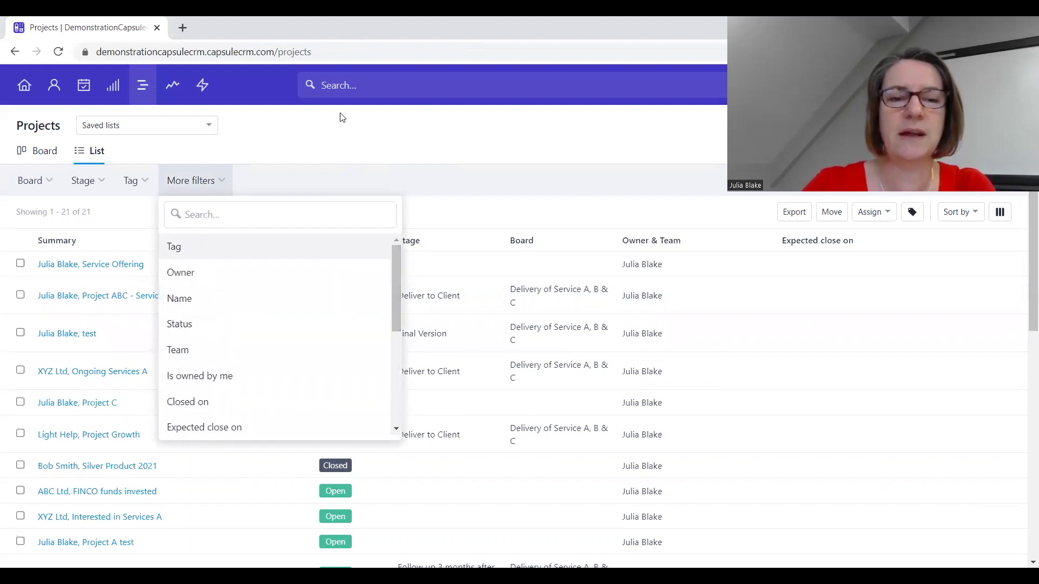
left_click(346, 144)
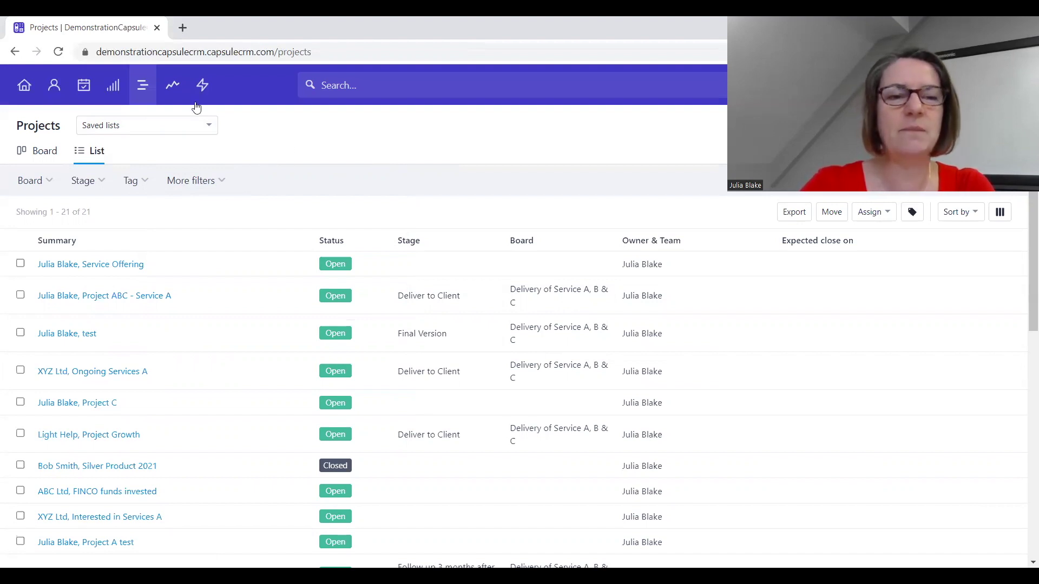
Look at the global search and the account options, including Support and Log out, and close them without choosing anything
left_click(341, 87)
left_click(244, 134)
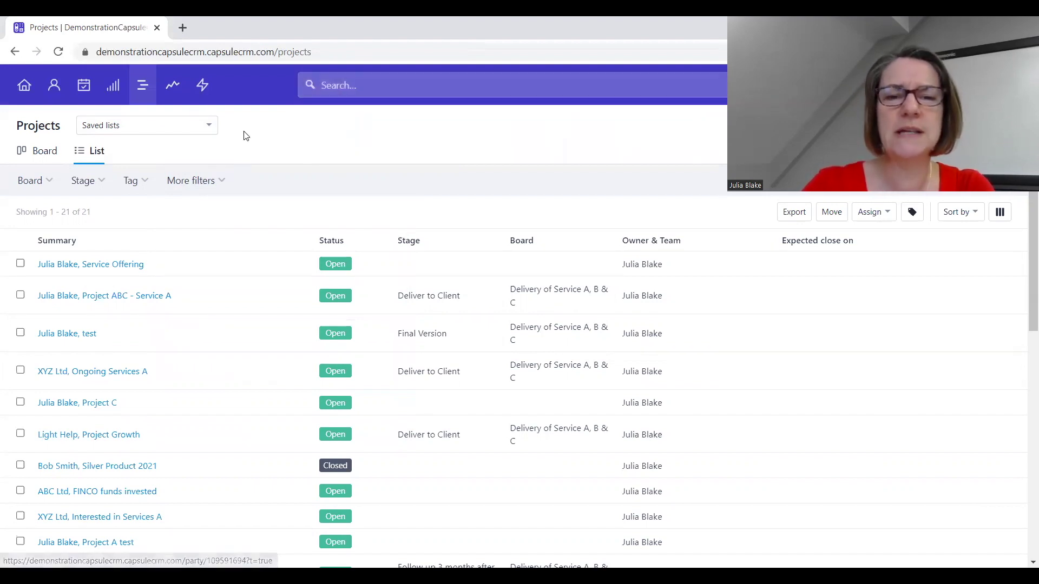
left_click(369, 88)
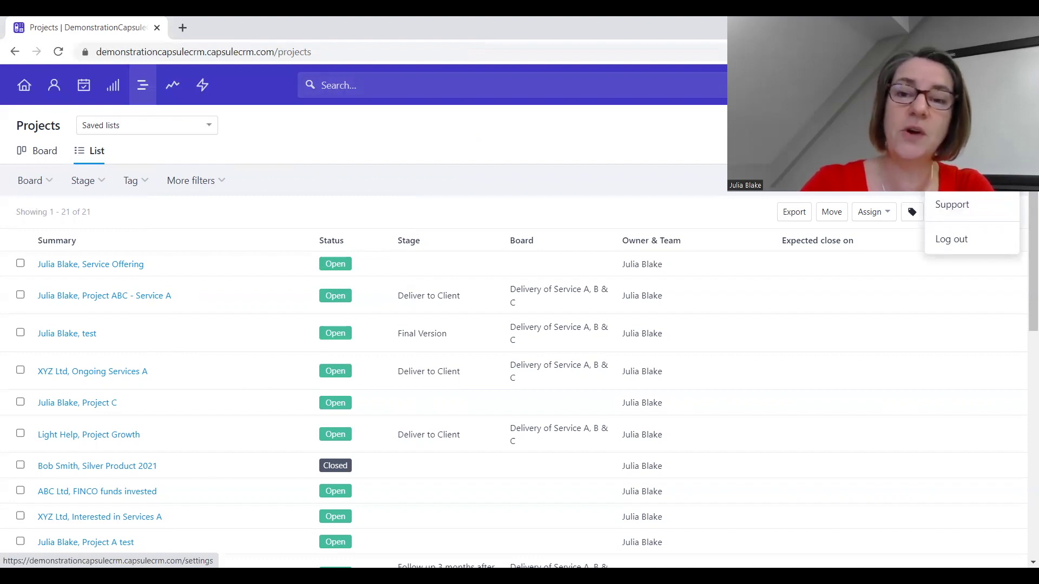
left_click(646, 148)
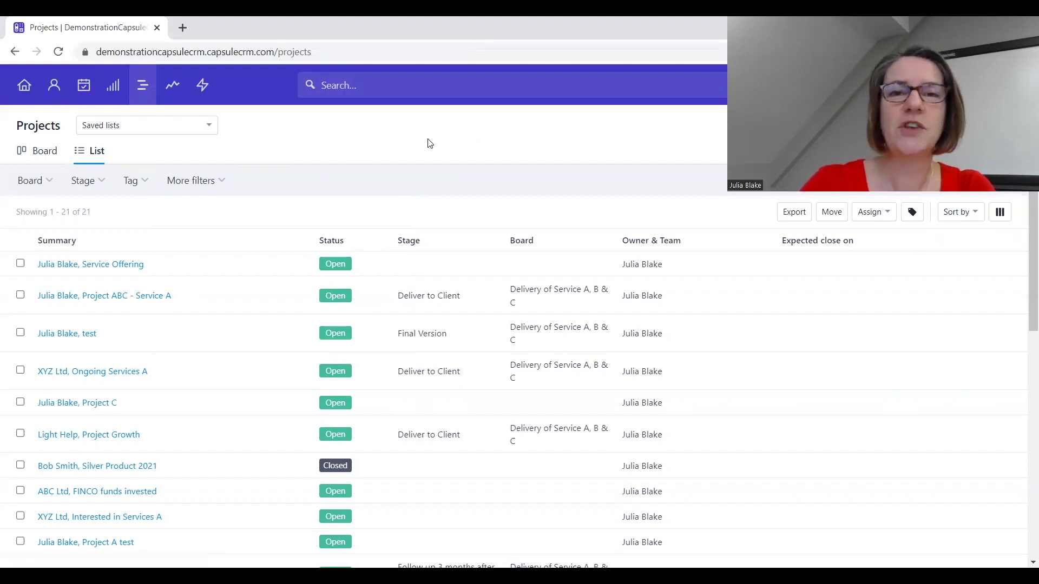